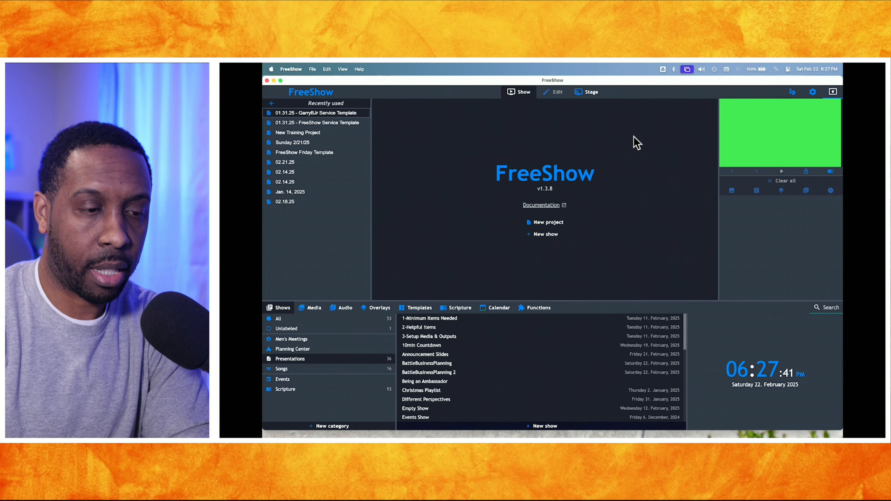
Step: Open the output style settings and examine the existing styles from Planning training through Transparent LT
{"action": "left_click", "coordinate": [814, 93]}
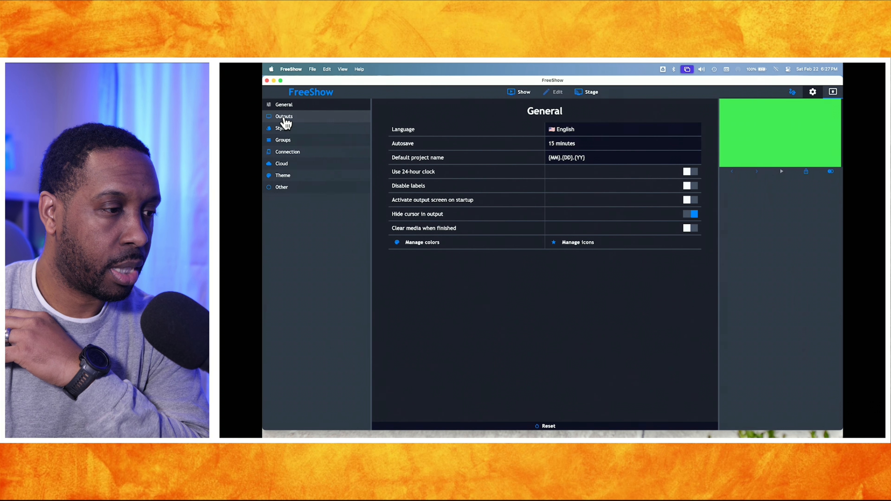
{"action": "left_click", "coordinate": [284, 128]}
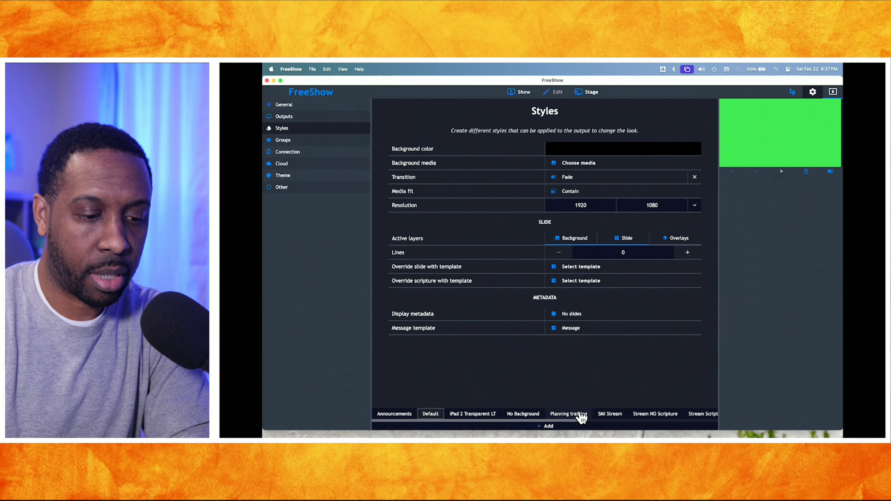
{"action": "left_click", "coordinate": [571, 414]}
{"action": "left_click", "coordinate": [611, 415]}
{"action": "left_click", "coordinate": [649, 415]}
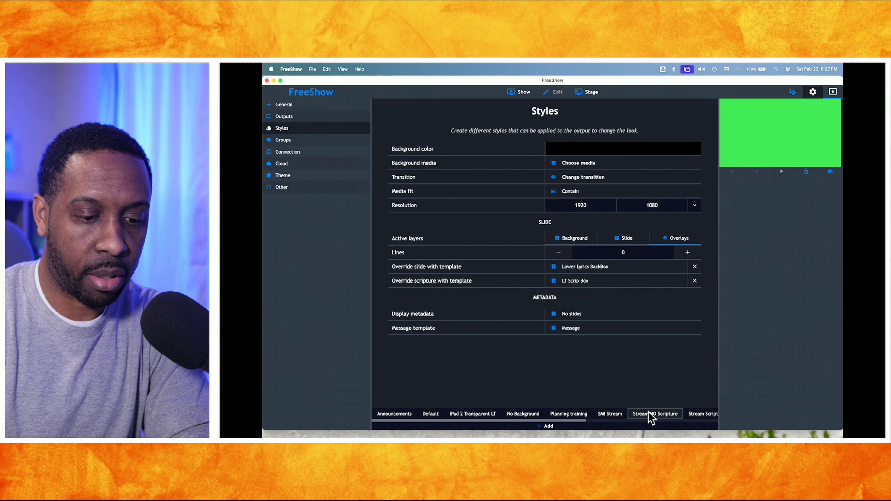
{"action": "left_click", "coordinate": [697, 415]}
{"action": "scroll", "coordinate": [656, 415], "scroll_direction": "right", "scroll_amount": 5}
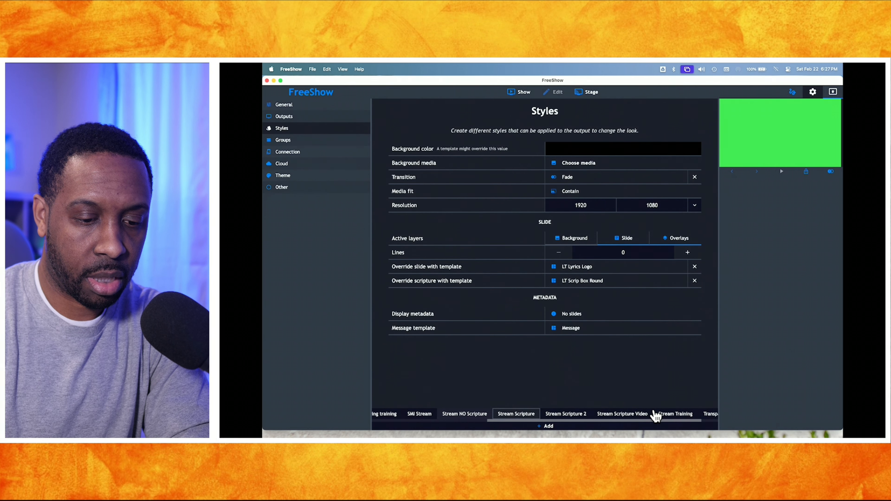
{"action": "left_click", "coordinate": [693, 415]}
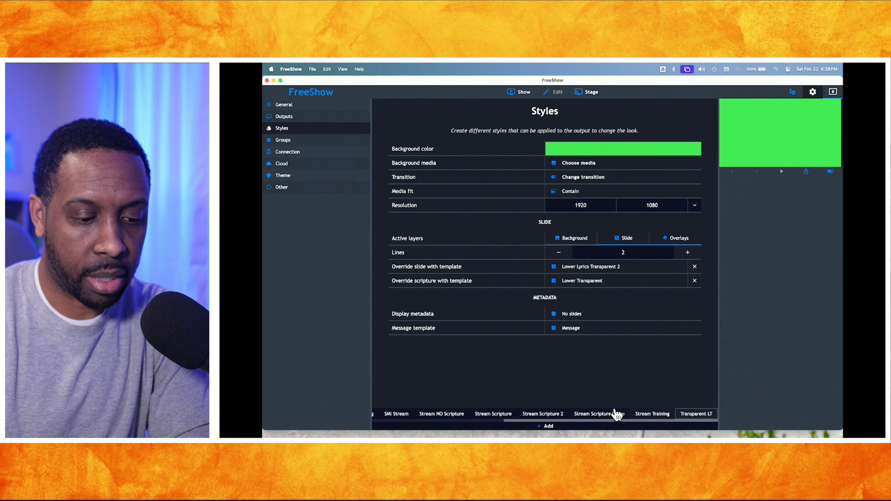
Step: Add a new output style named Switcher Lower Thirds
{"action": "left_click", "coordinate": [547, 427]}
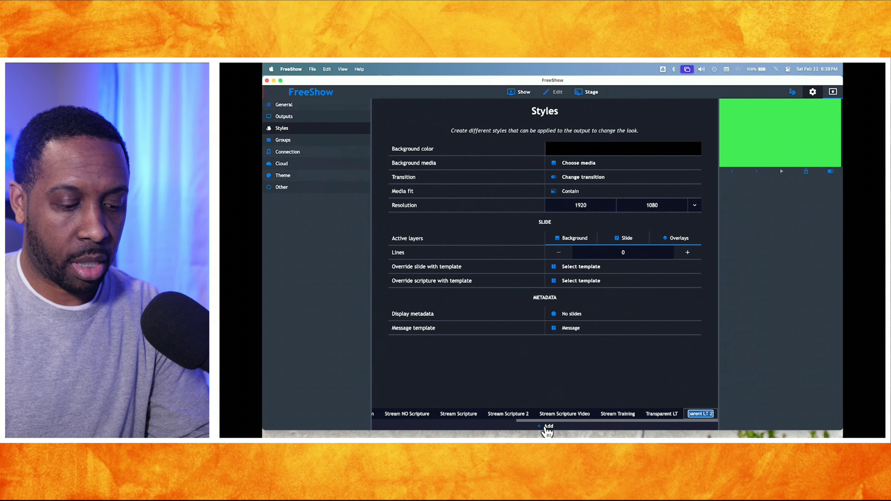
{"action": "type", "text": "Switcher L"}
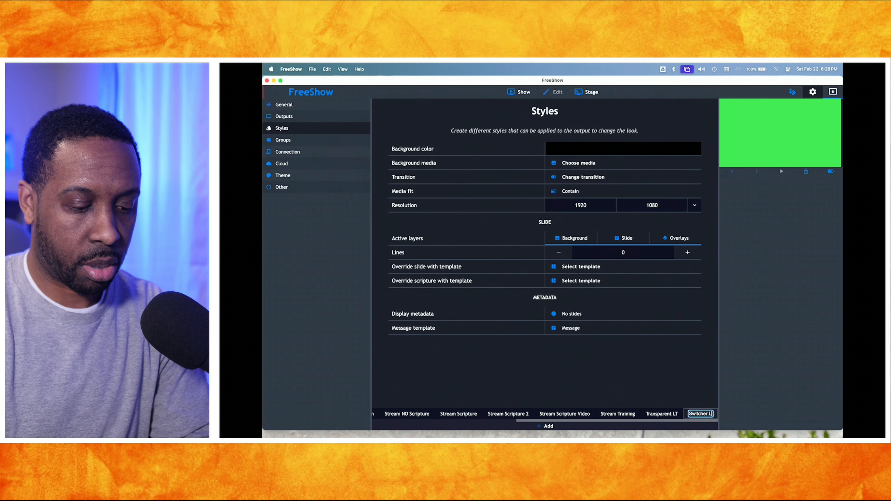
{"action": "type", "text": "ower"}
{"action": "type", "text": " Thirds"}
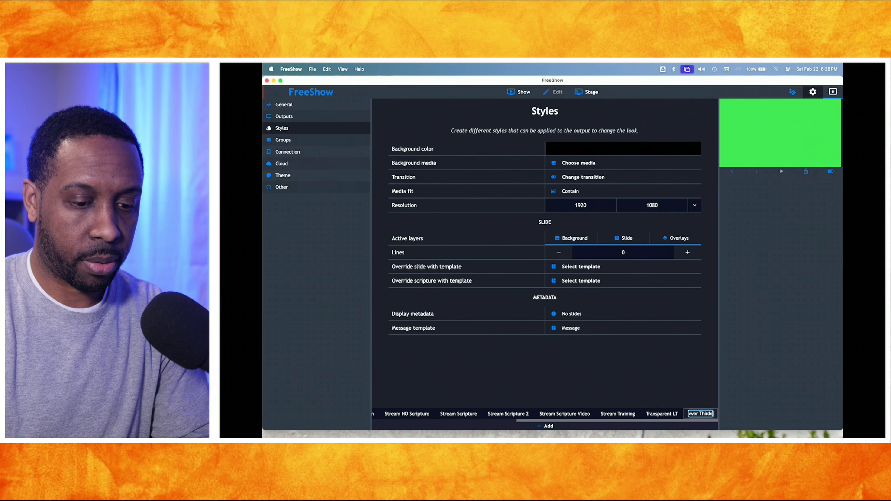
{"action": "key", "text": "Return"}
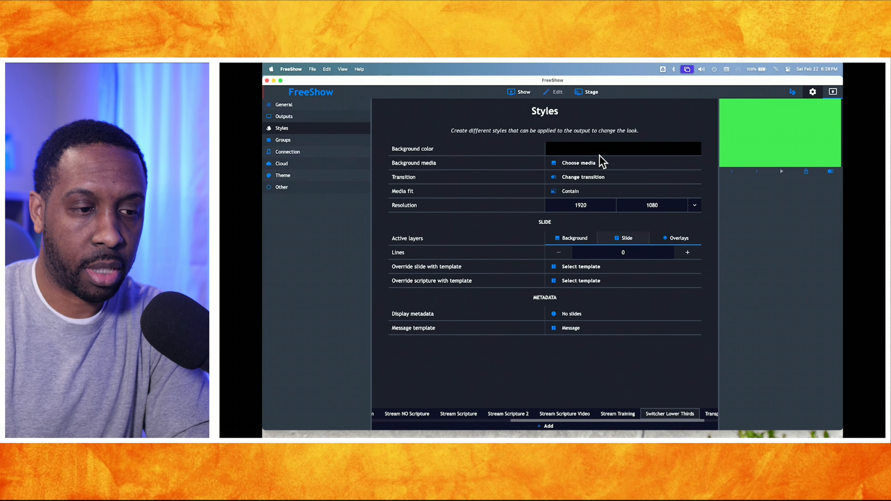
Step: Set the Switcher Lower Thirds style's background color to green, without choosing any background media
{"action": "left_click", "coordinate": [560, 148]}
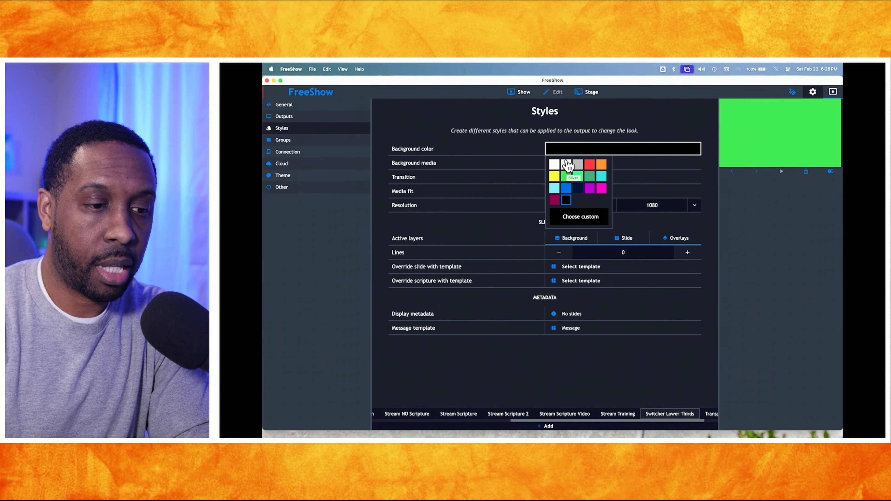
{"action": "left_click", "coordinate": [566, 176]}
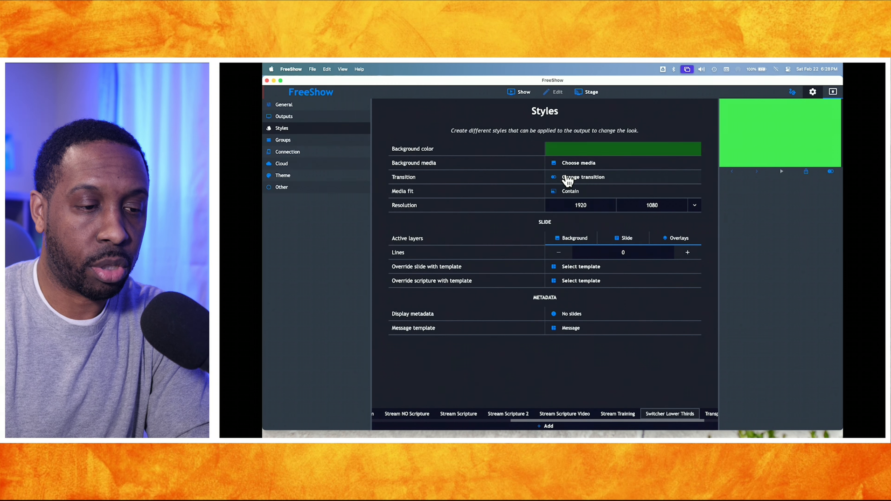
{"action": "left_click", "coordinate": [593, 151]}
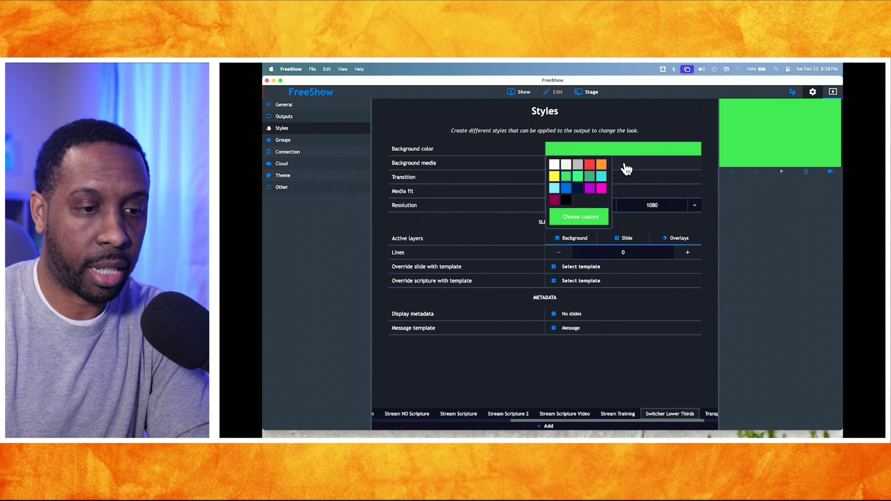
{"action": "left_click", "coordinate": [632, 163]}
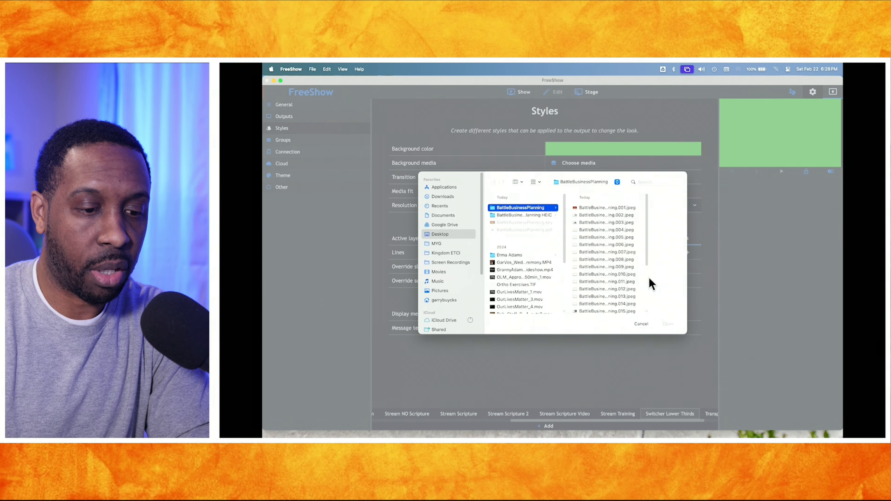
{"action": "left_click", "coordinate": [641, 324]}
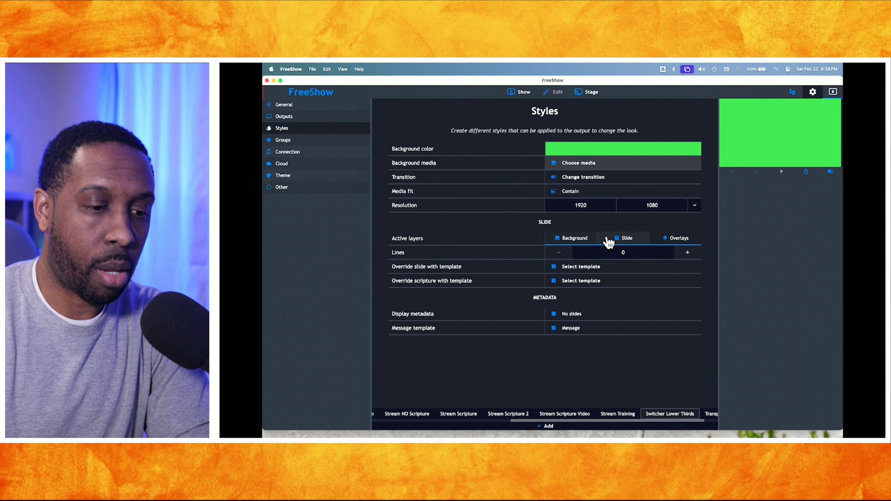
Step: Deactivate the style's Background layer and override slides with the Lower Lyrics Transparent 2 template
{"action": "left_click", "coordinate": [573, 240]}
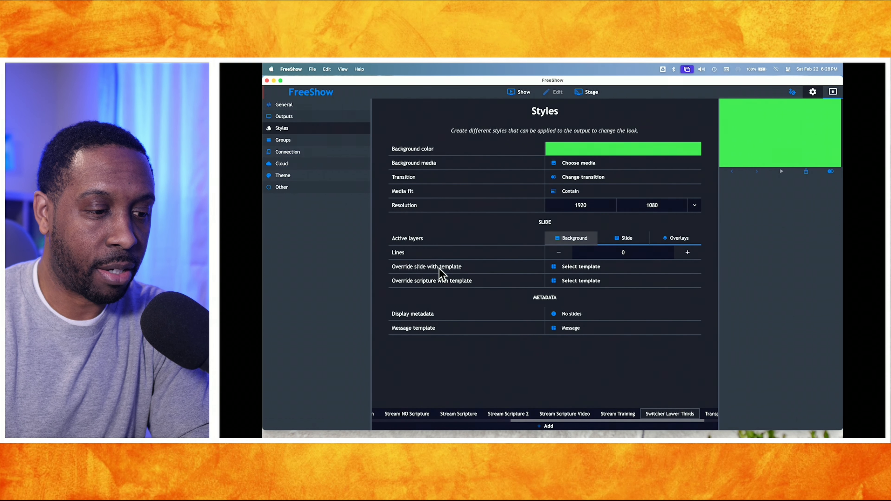
{"action": "left_click", "coordinate": [570, 266]}
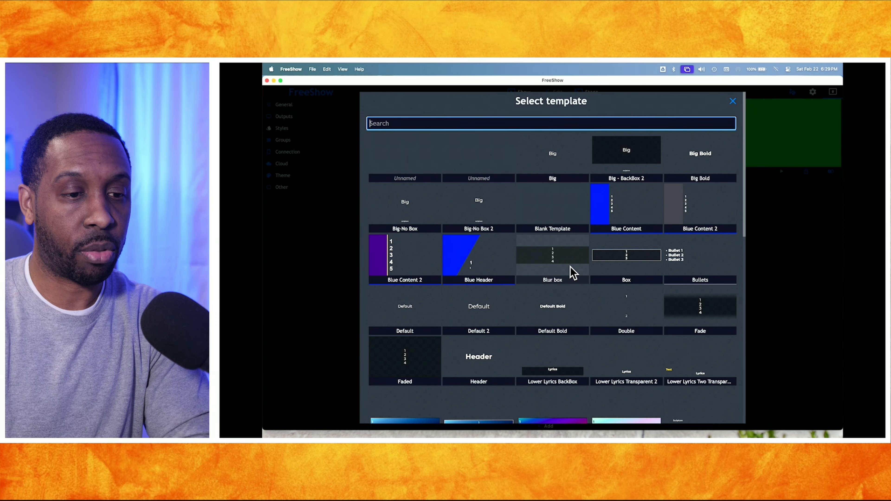
{"action": "scroll", "coordinate": [572, 272], "scroll_direction": "down", "scroll_amount": 3}
{"action": "scroll", "coordinate": [573, 272], "scroll_direction": "down", "scroll_amount": 2}
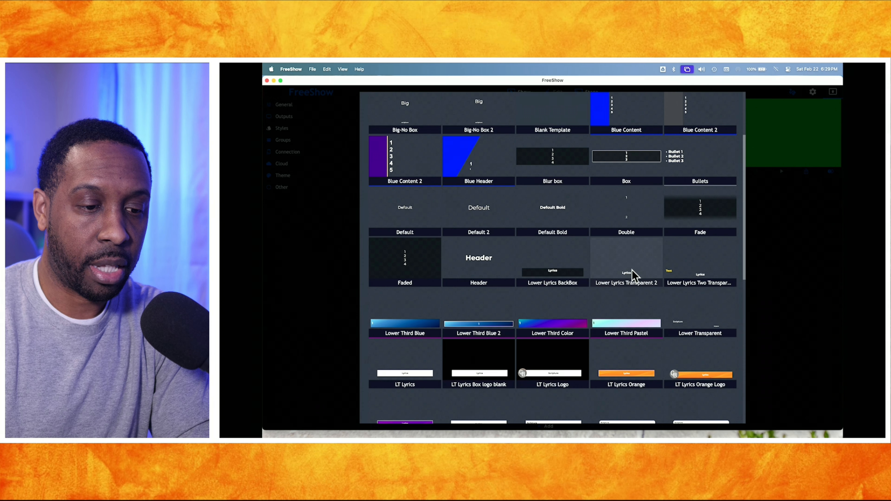
{"action": "left_click", "coordinate": [637, 280]}
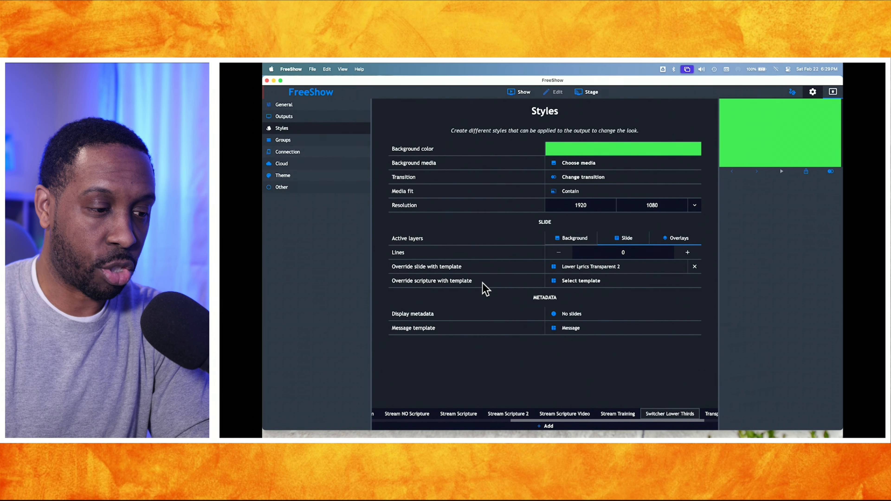
Step: Override scripture in the Switcher Lower Thirds style with the Lower Transparent template
{"action": "left_click", "coordinate": [576, 287]}
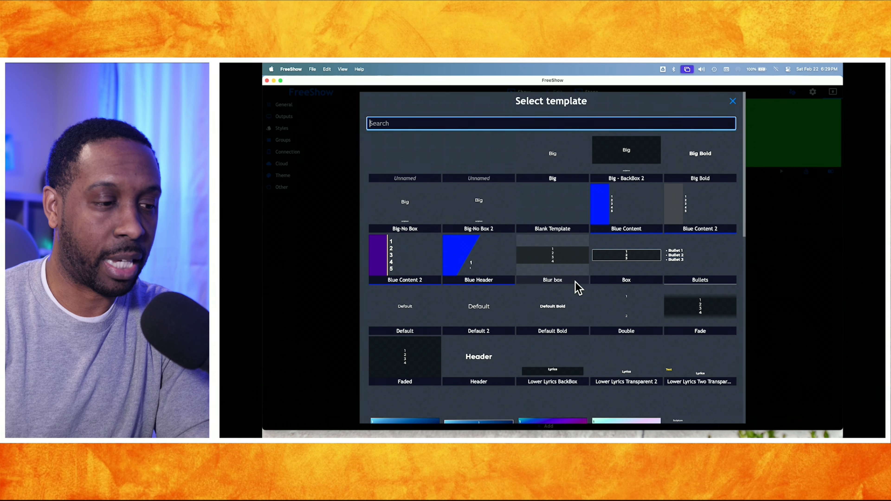
{"action": "scroll", "coordinate": [578, 287], "scroll_direction": "down", "scroll_amount": 5}
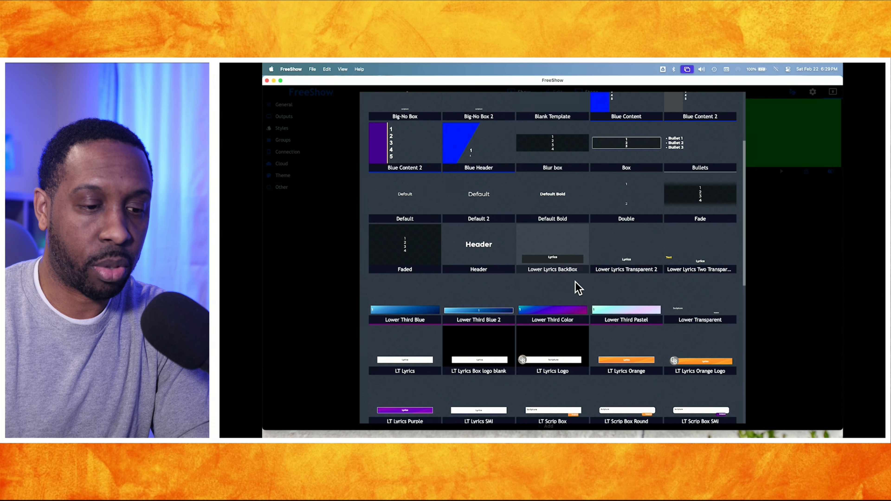
{"action": "scroll", "coordinate": [578, 288], "scroll_direction": "down", "scroll_amount": 3}
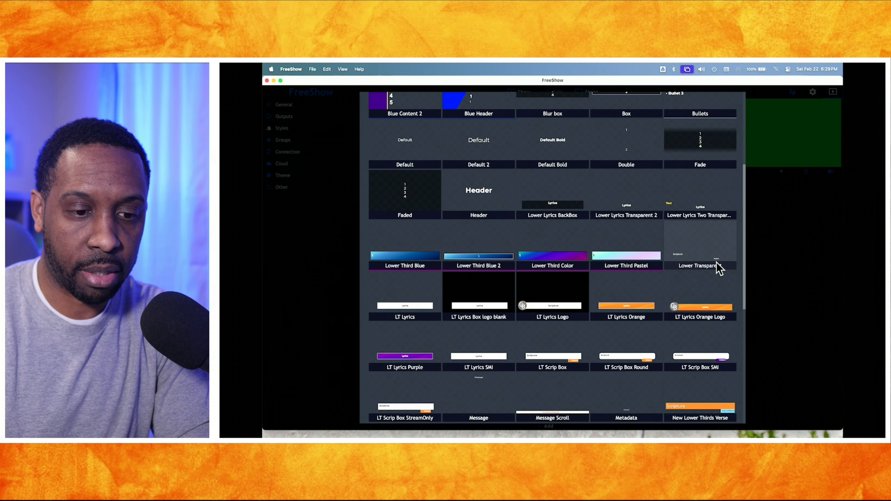
{"action": "left_click", "coordinate": [707, 253]}
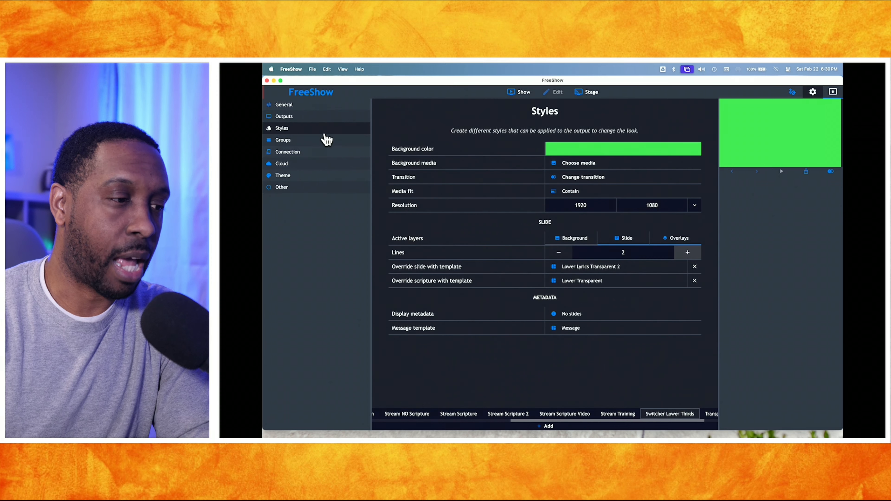
Step: Add a new output of the Normal type in the output settings and name it Switcher LT
{"action": "left_click", "coordinate": [313, 122]}
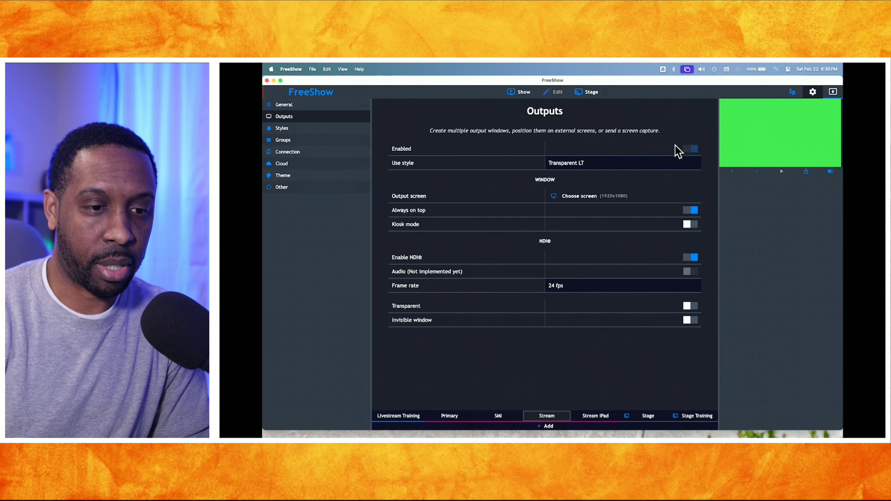
{"action": "left_click", "coordinate": [548, 427]}
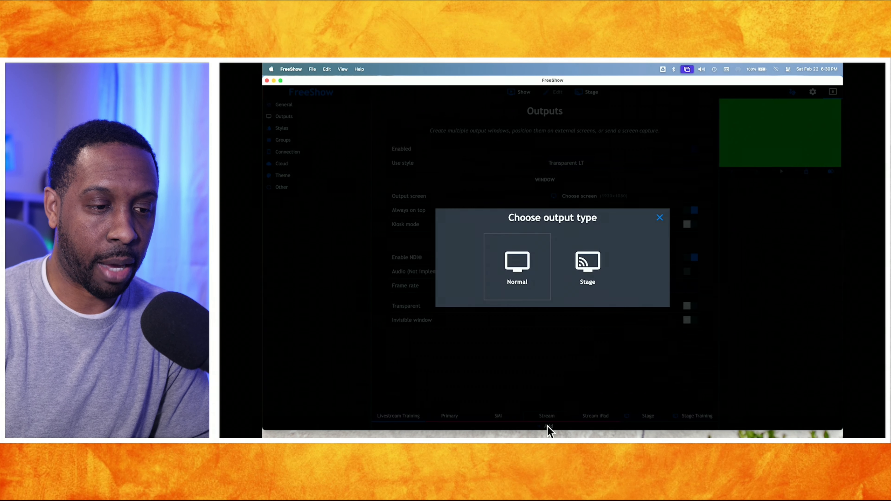
{"action": "left_click", "coordinate": [511, 285]}
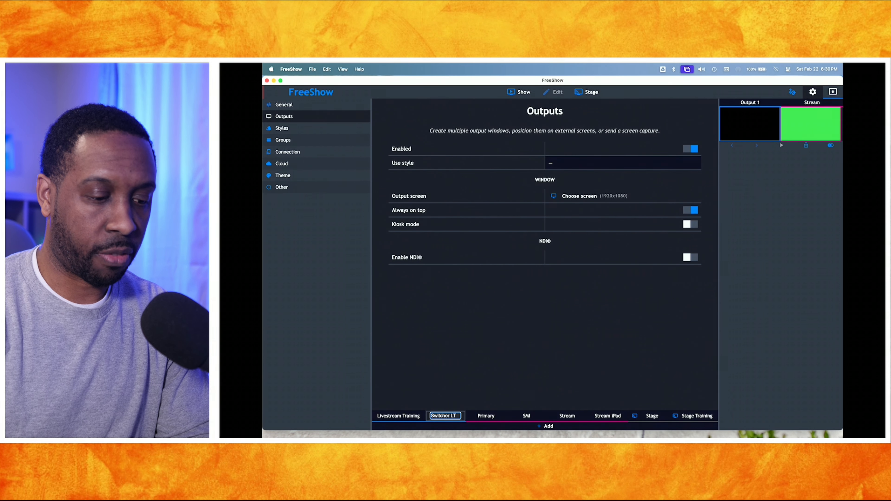
{"action": "key", "text": "Return"}
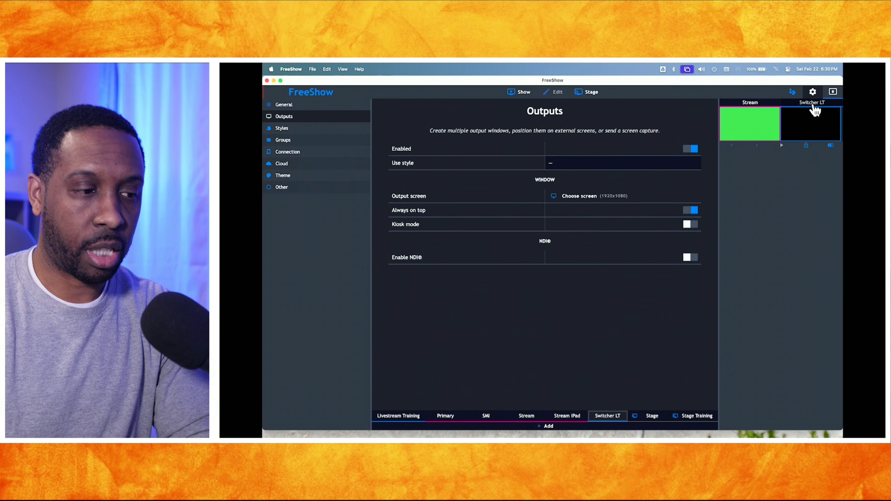
Step: Assign the Switcher Lower Thirds style to the Switcher LT output
{"action": "left_click", "coordinate": [553, 163]}
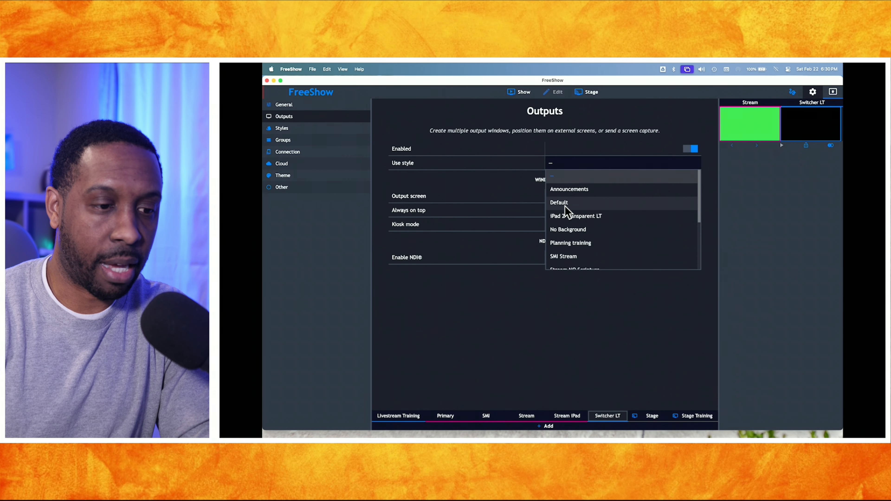
{"action": "scroll", "coordinate": [564, 207], "scroll_direction": "down", "scroll_amount": 5}
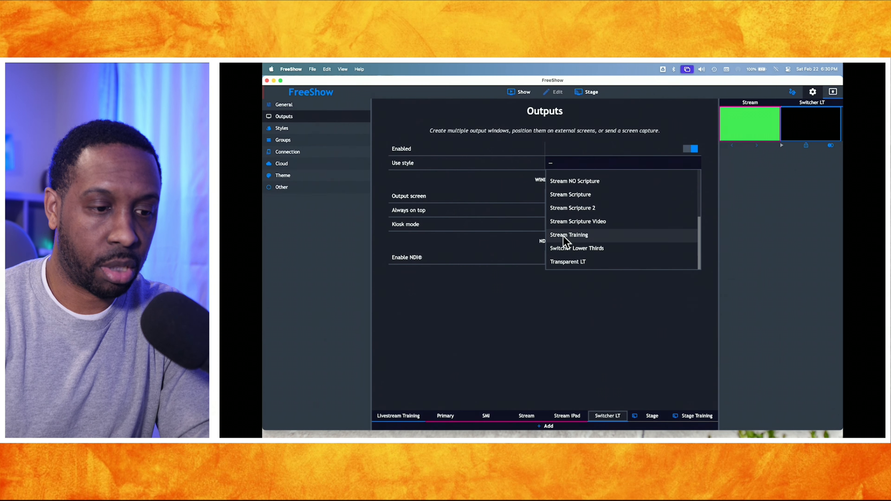
{"action": "left_click", "coordinate": [582, 249]}
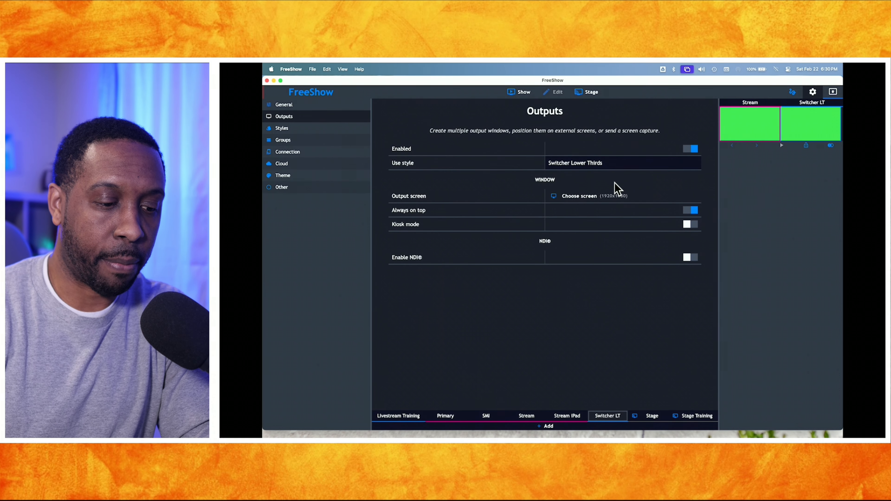
Step: Disable the existing Stream output
{"action": "left_click", "coordinate": [528, 417]}
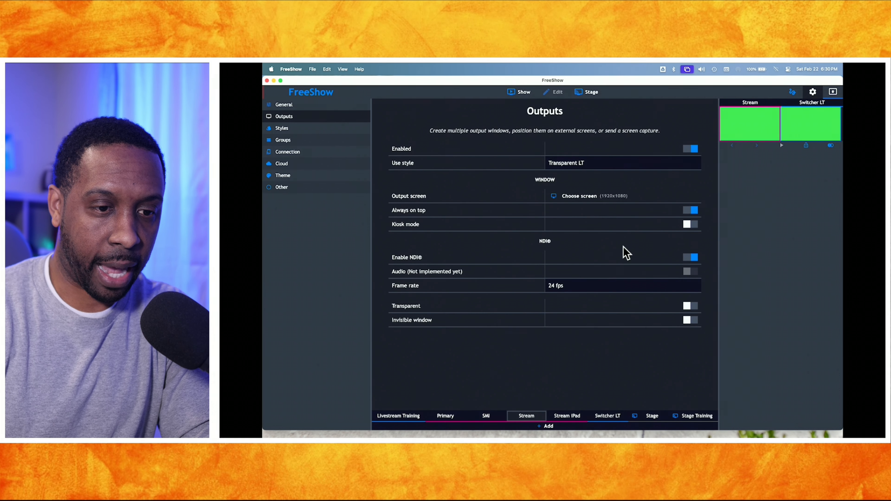
{"action": "left_click", "coordinate": [691, 149]}
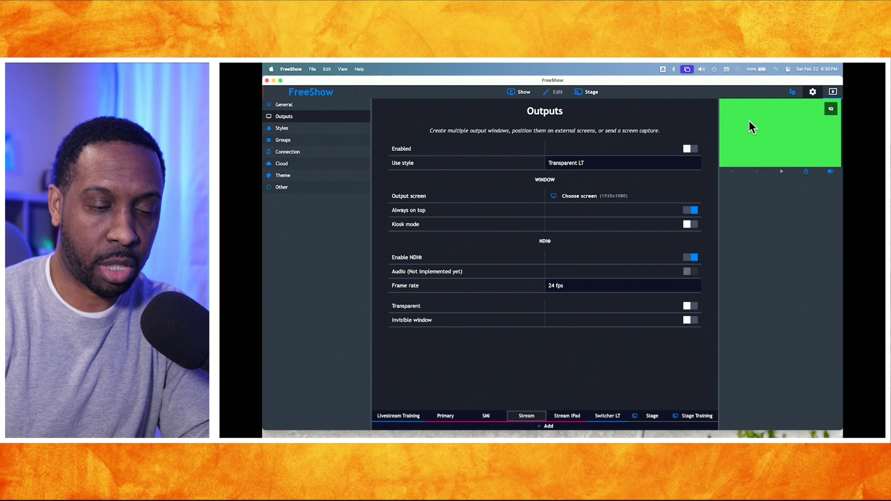
Step: Send the Switcher LT output to screen 2
{"action": "left_click", "coordinate": [599, 417]}
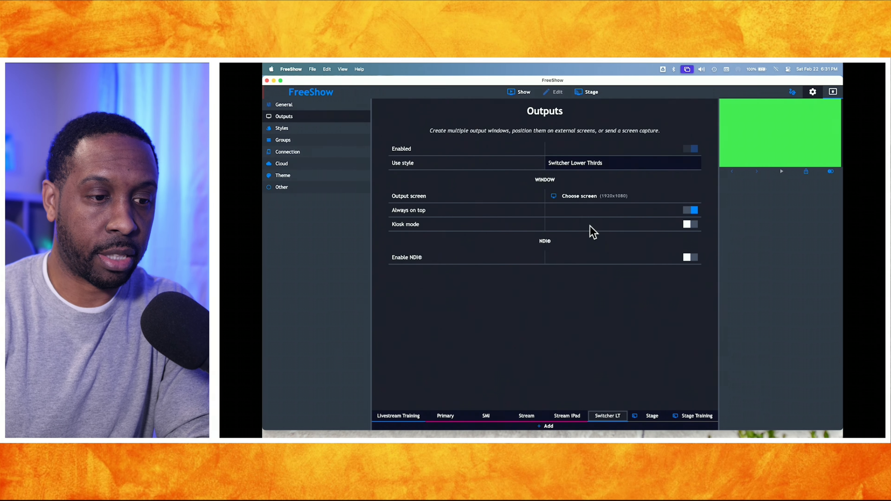
{"action": "left_click", "coordinate": [577, 200]}
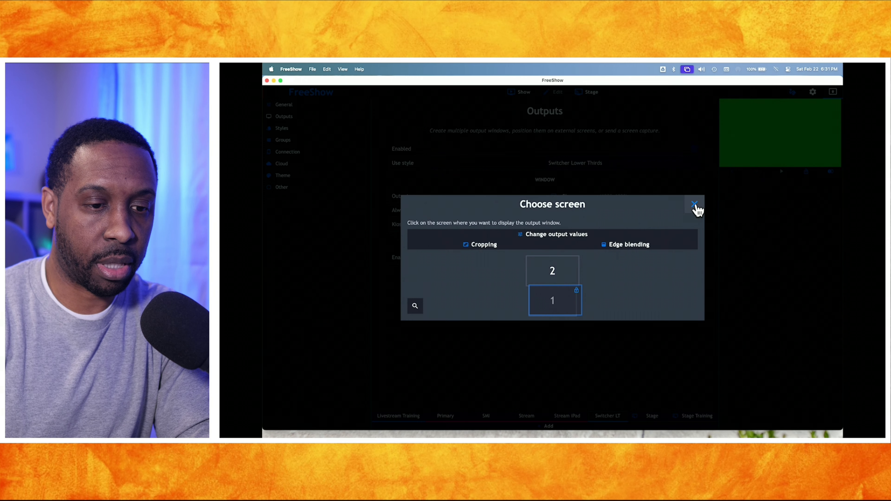
{"action": "left_click", "coordinate": [694, 205]}
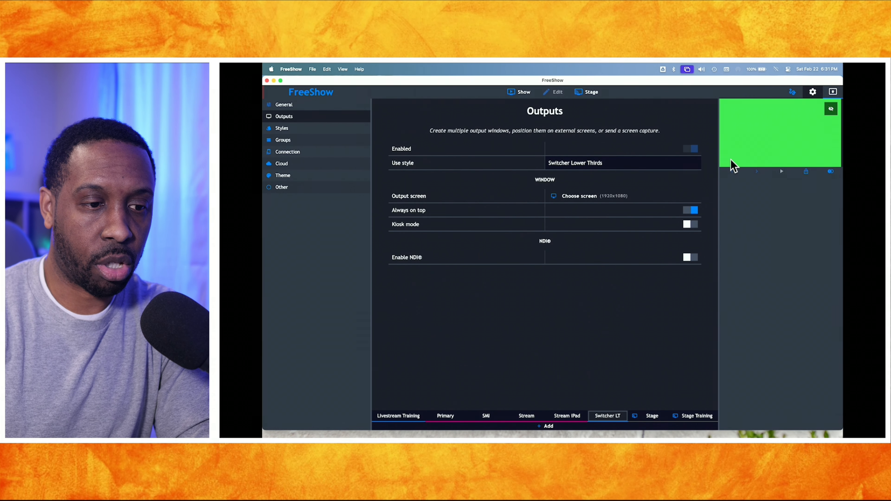
{"action": "left_click", "coordinate": [579, 196]}
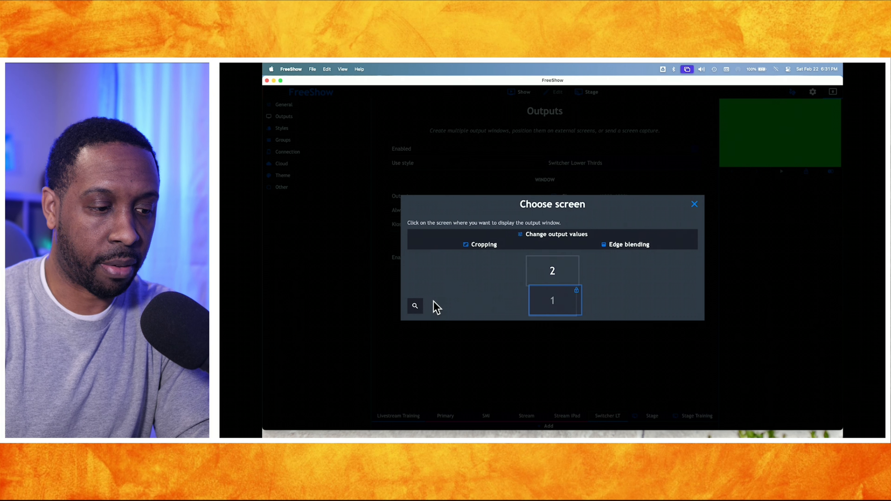
{"action": "left_click", "coordinate": [416, 307]}
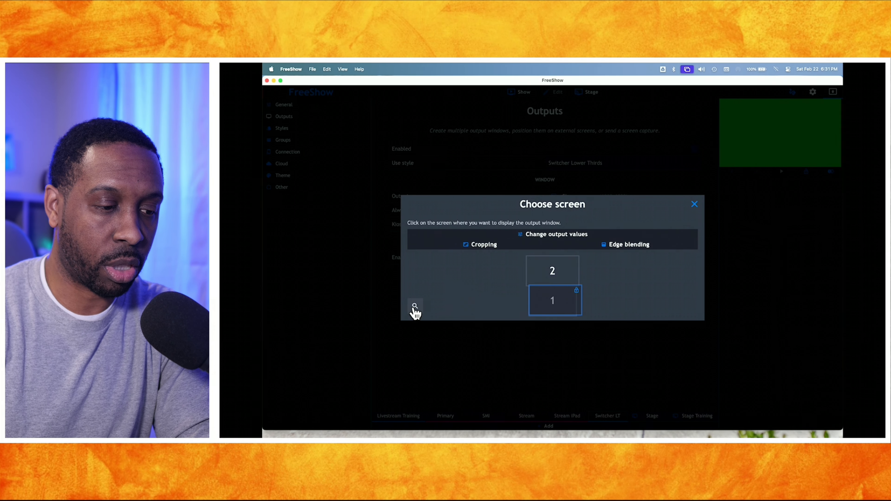
{"action": "left_click", "coordinate": [552, 272]}
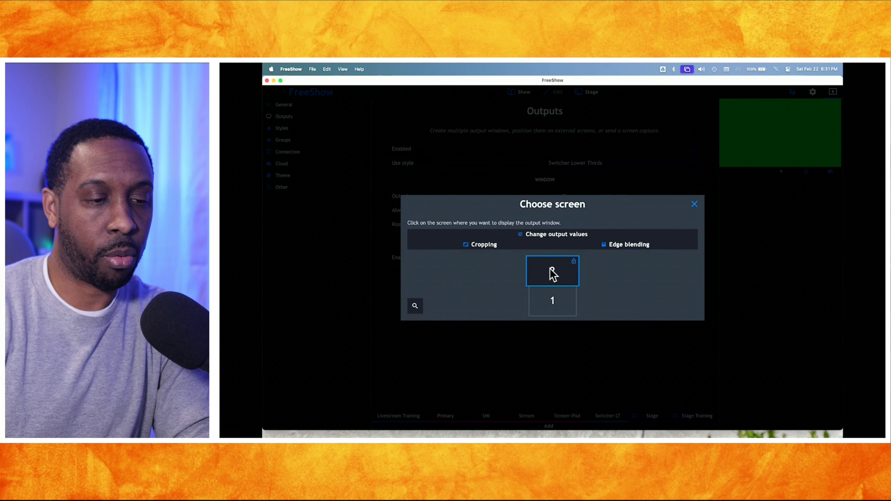
{"action": "left_click", "coordinate": [694, 205]}
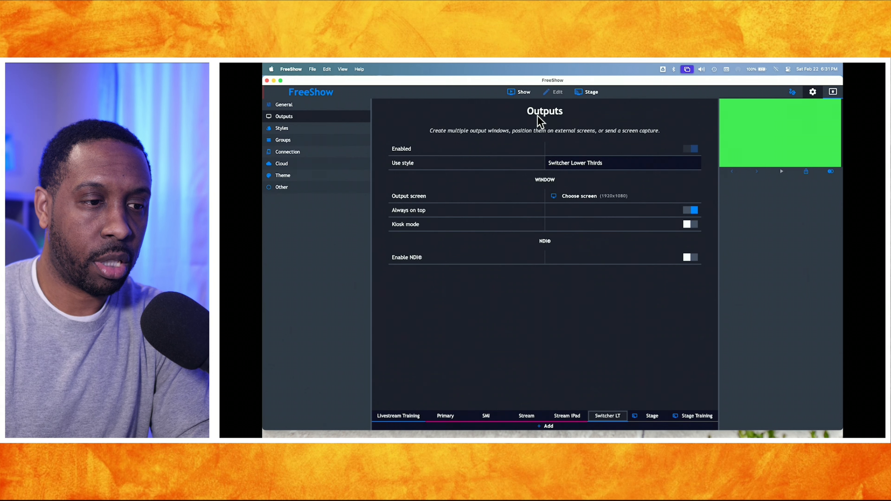
Step: Open the FreeShow Friday Template project and look through its Planning for FreeShow, Genesis 1,6-10 and 2 Chronicles 1,7-13 shows
{"action": "left_click", "coordinate": [519, 92]}
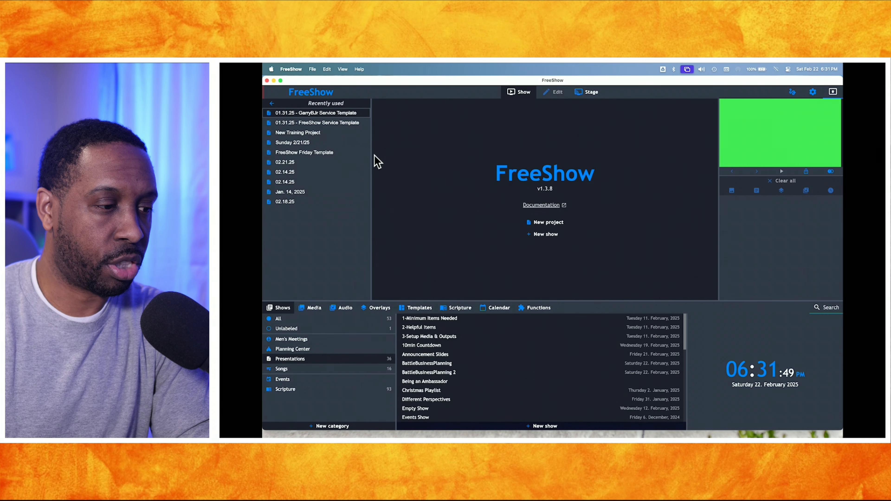
{"action": "left_click", "coordinate": [322, 122]}
{"action": "left_click", "coordinate": [269, 103]}
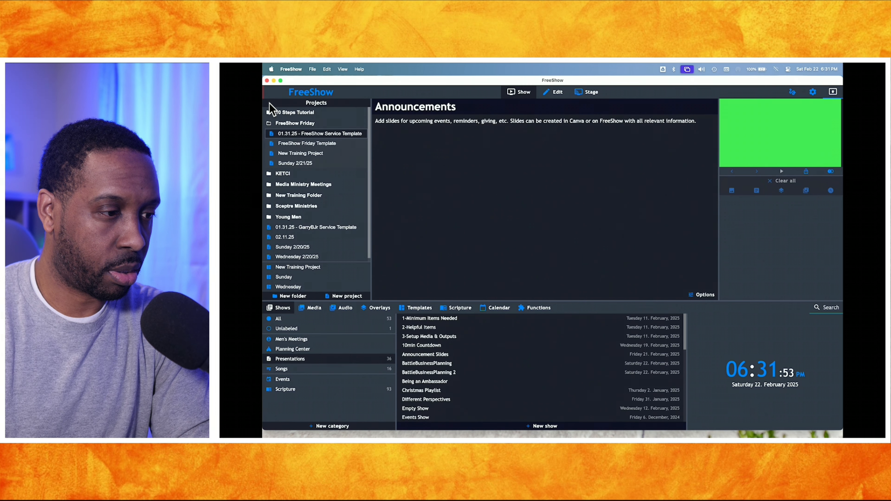
{"action": "left_click", "coordinate": [302, 144]}
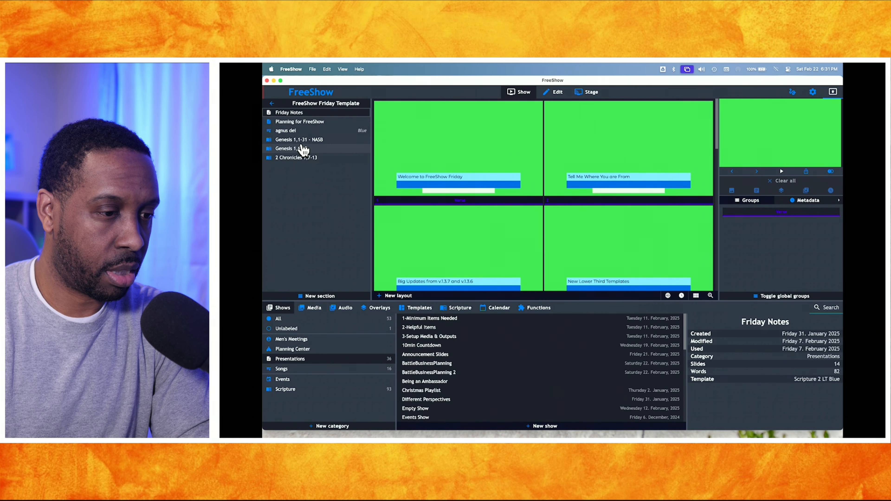
{"action": "left_click", "coordinate": [297, 121]}
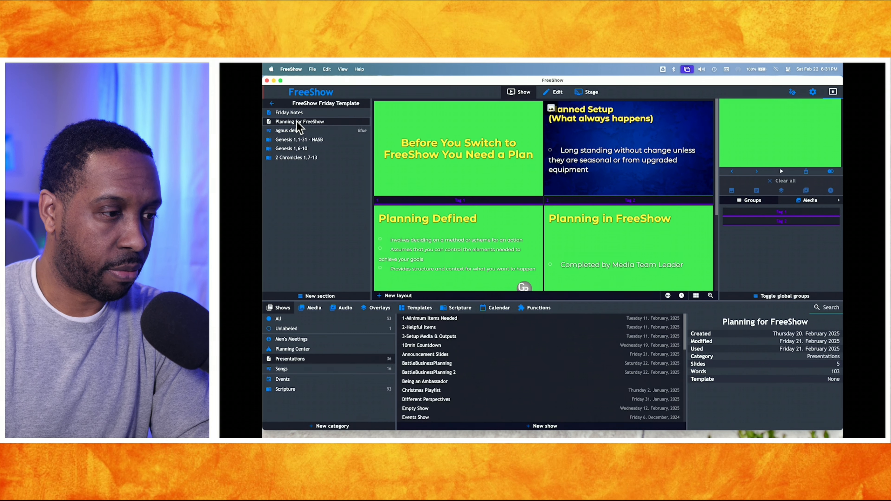
{"action": "left_click", "coordinate": [292, 149]}
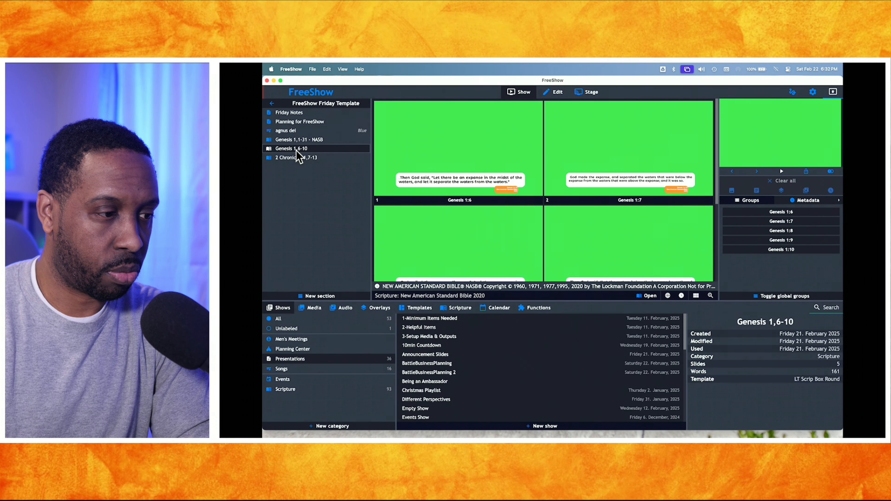
{"action": "left_click", "coordinate": [296, 158]}
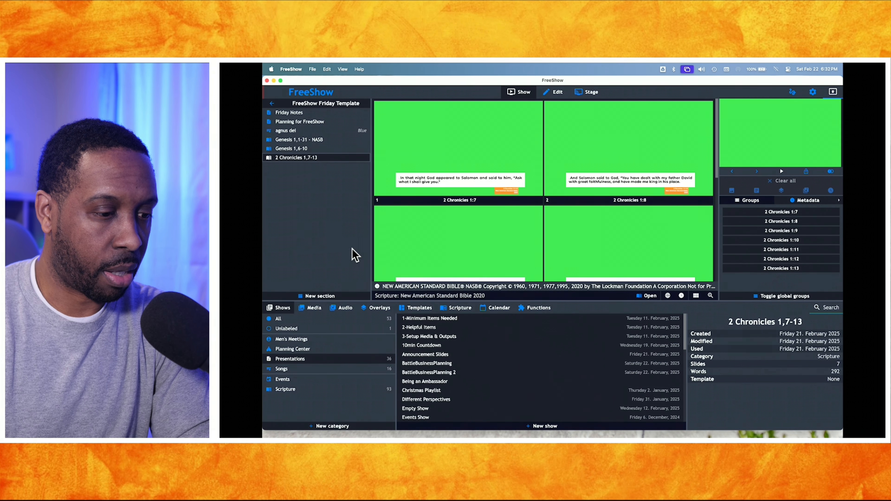
Step: Set the scripture template to Big-No Box 2 for the New American Standard Bible 2020 passages
{"action": "left_click", "coordinate": [458, 308]}
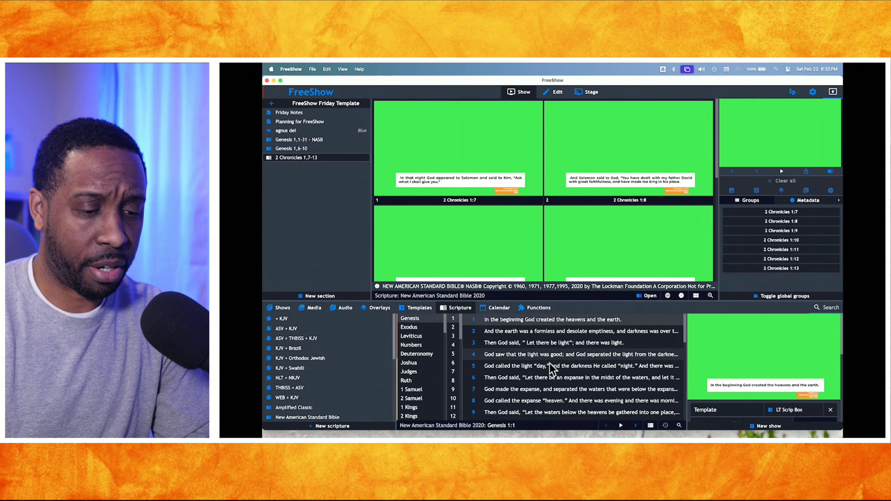
{"action": "scroll", "coordinate": [525, 373], "scroll_direction": "down", "scroll_amount": 3}
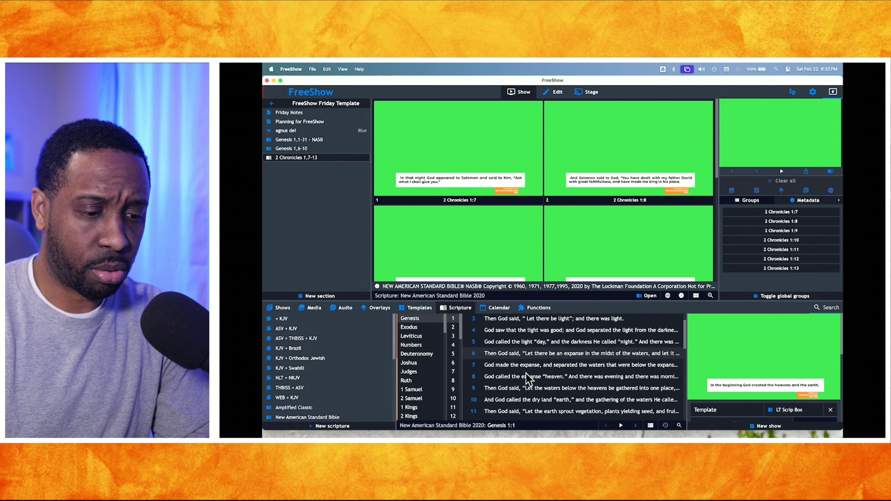
{"action": "left_click", "coordinate": [815, 409]}
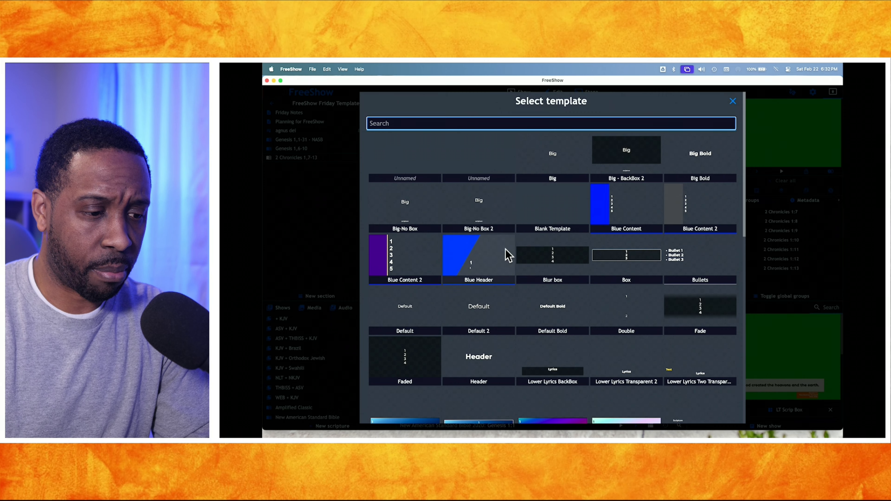
{"action": "scroll", "coordinate": [507, 254], "scroll_direction": "down", "scroll_amount": 2}
{"action": "scroll", "coordinate": [507, 253], "scroll_direction": "down", "scroll_amount": 3}
{"action": "scroll", "coordinate": [507, 254], "scroll_direction": "up", "scroll_amount": 5}
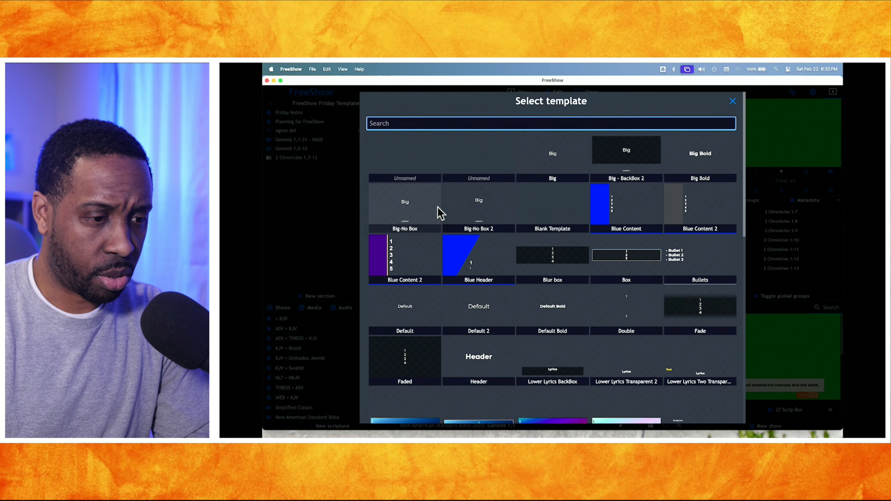
{"action": "left_click", "coordinate": [474, 208]}
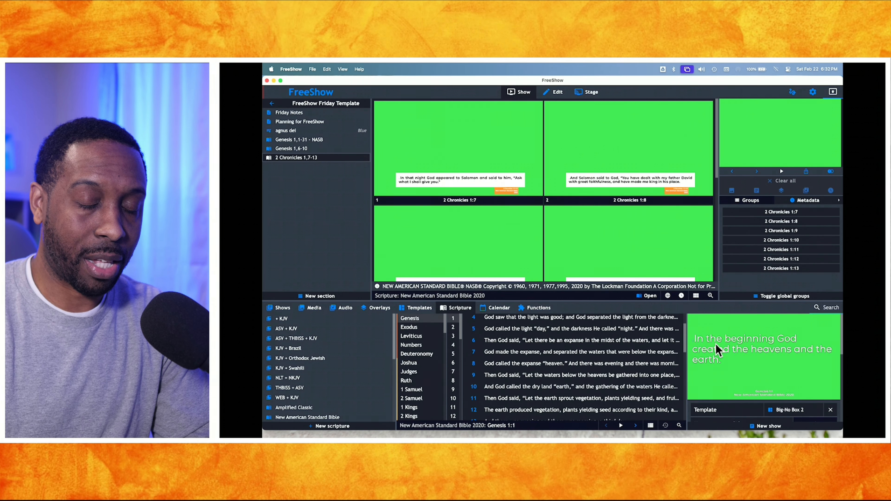
Step: Enable the Primary output in the output settings so it runs alongside Switcher LT
{"action": "left_click", "coordinate": [812, 92]}
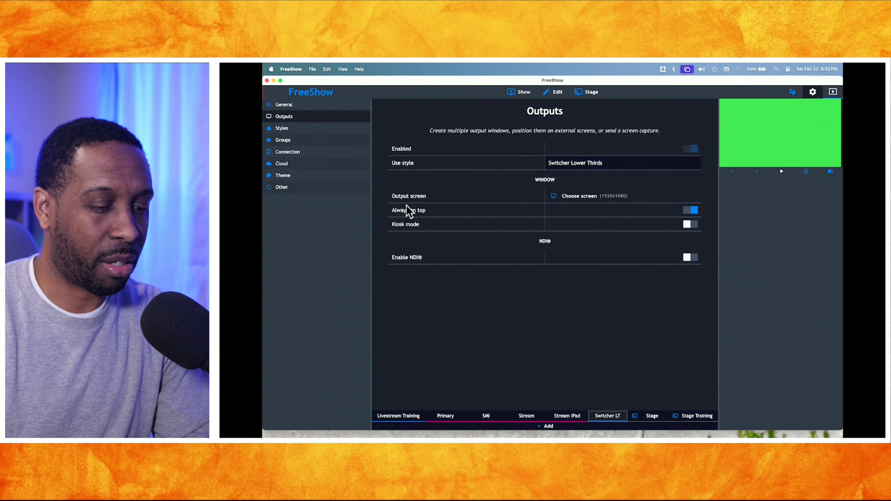
{"action": "left_click", "coordinate": [446, 415]}
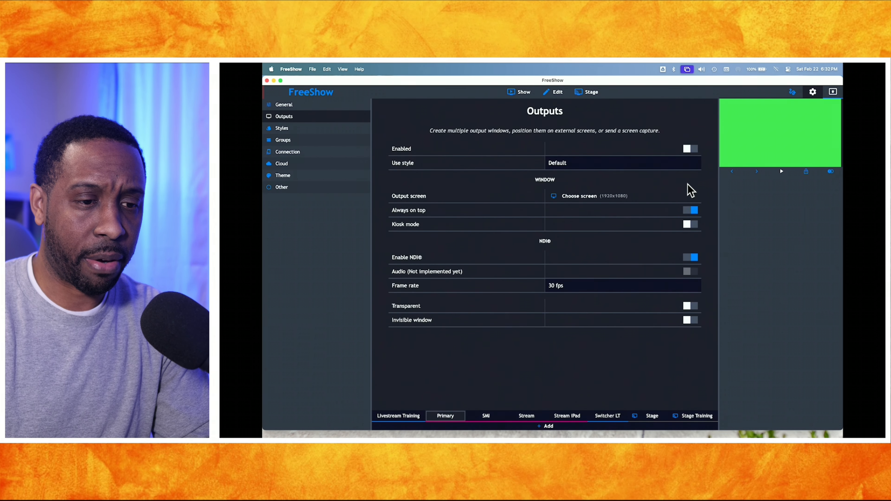
{"action": "left_click", "coordinate": [688, 149]}
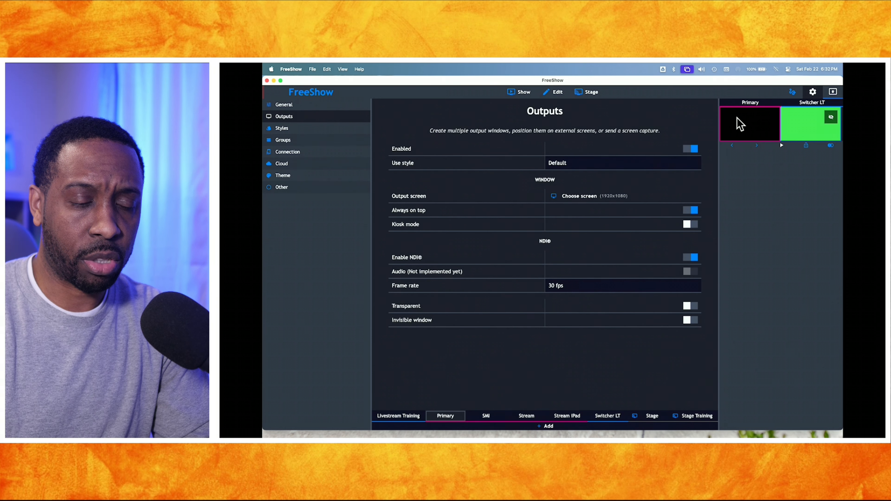
Step: Send Genesis 1:3 to the outputs and compare the enlarged previews of Primary and Switcher LT
{"action": "left_click", "coordinate": [513, 92]}
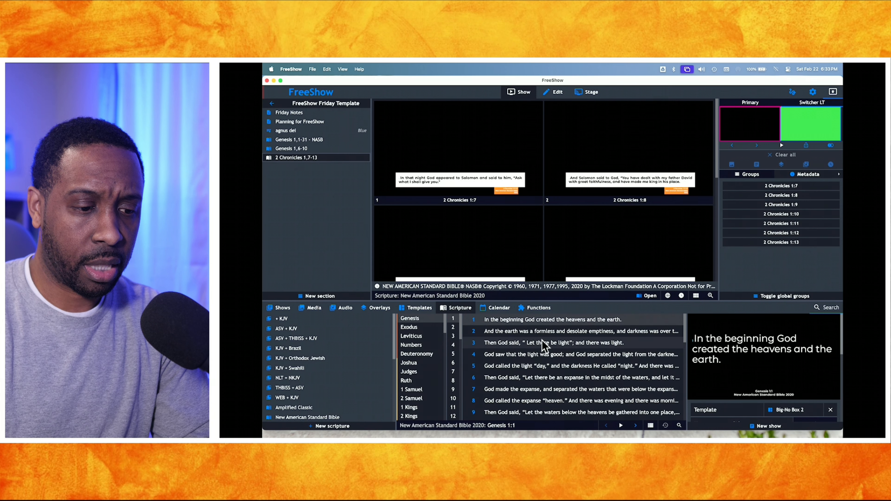
{"action": "double_click", "coordinate": [534, 344]}
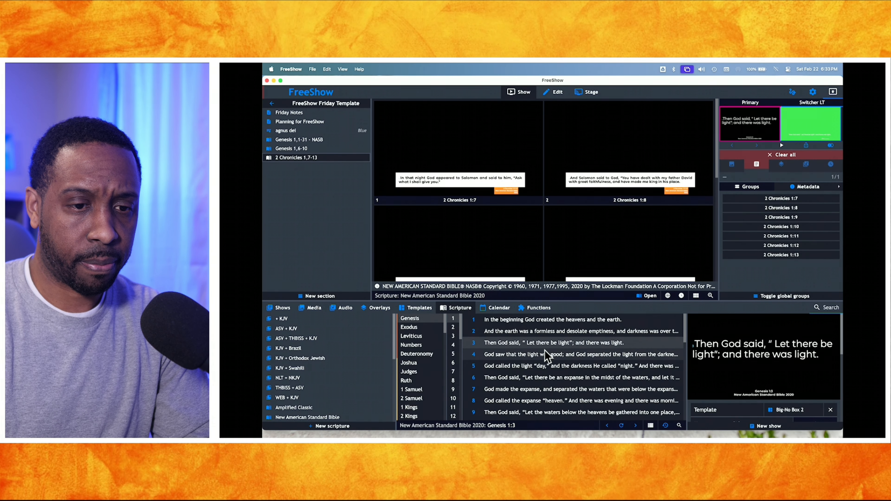
{"action": "left_click", "coordinate": [758, 126]}
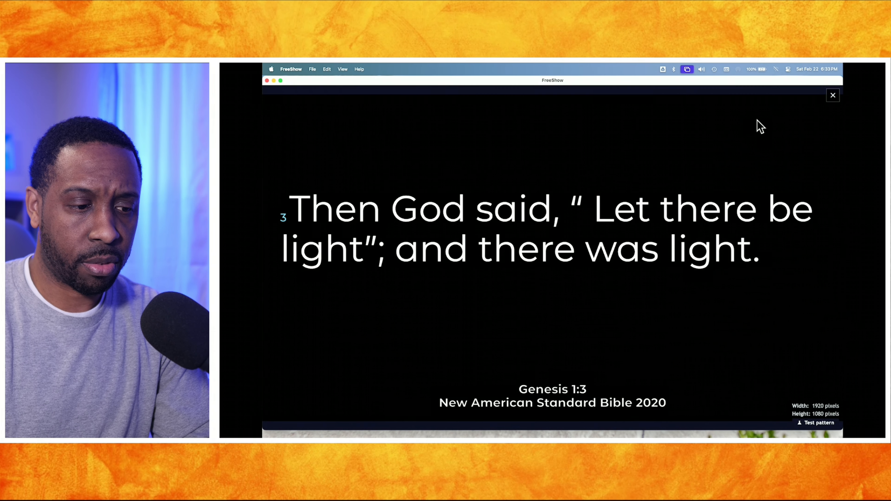
{"action": "key", "text": "Escape"}
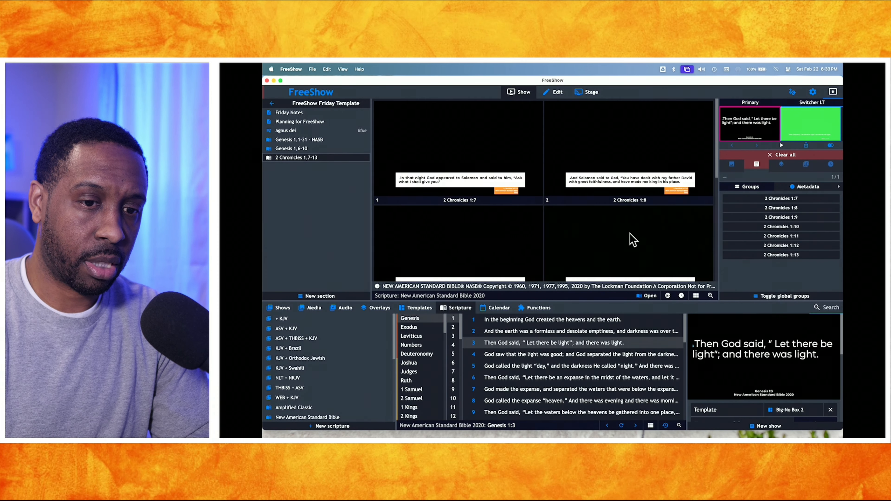
{"action": "left_click", "coordinate": [798, 122]}
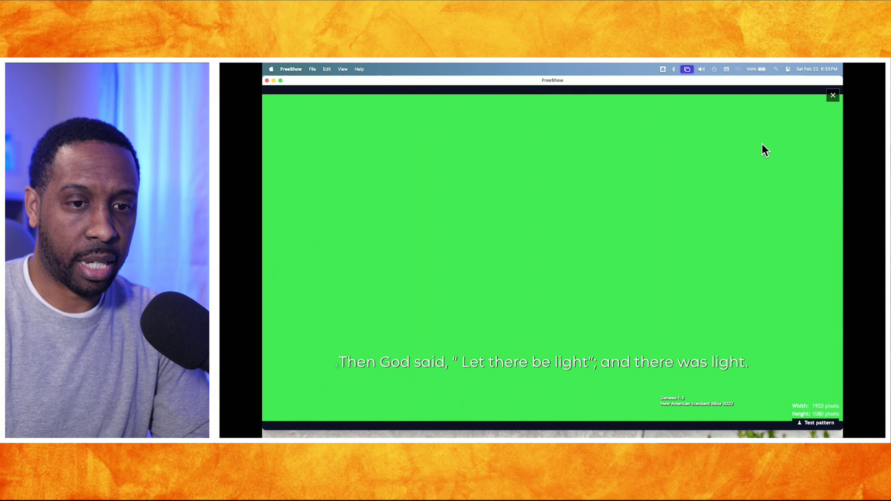
{"action": "key", "text": "Escape"}
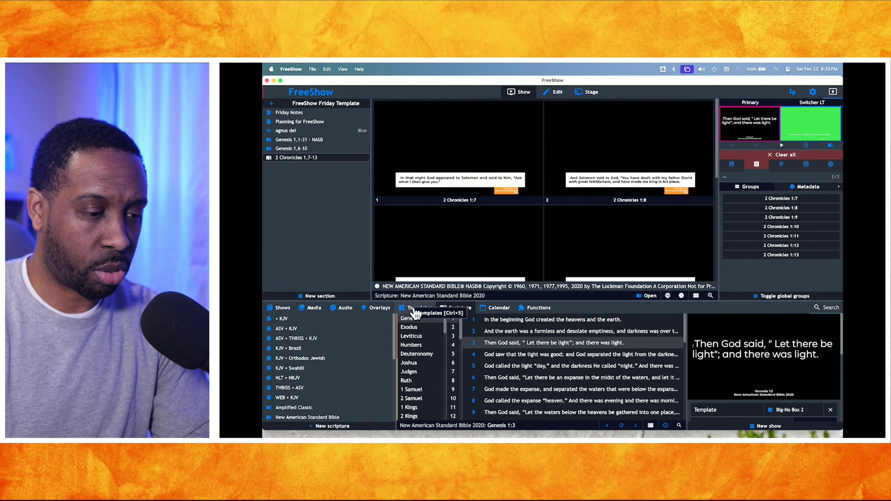
Step: Open the Lower Transparent scripture template for editing and extend its main Scripture text box slightly upward
{"action": "left_click", "coordinate": [419, 314]}
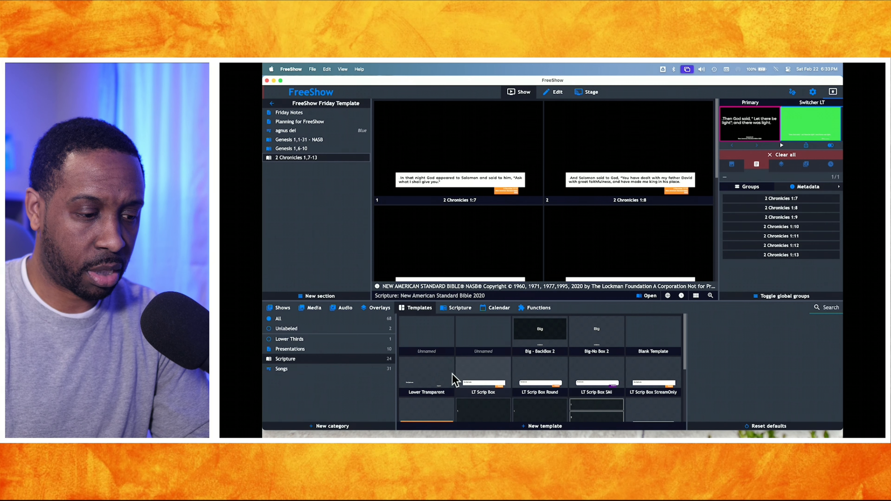
{"action": "left_click", "coordinate": [434, 378]}
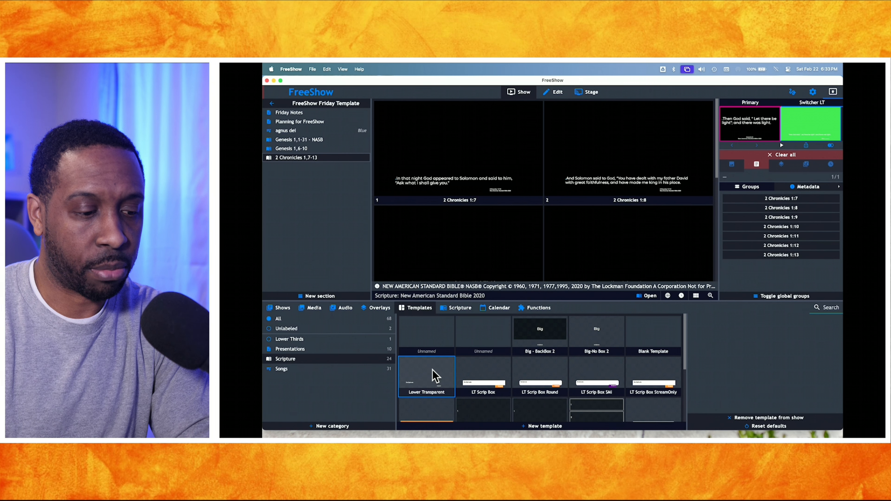
{"action": "right_click", "coordinate": [434, 376]}
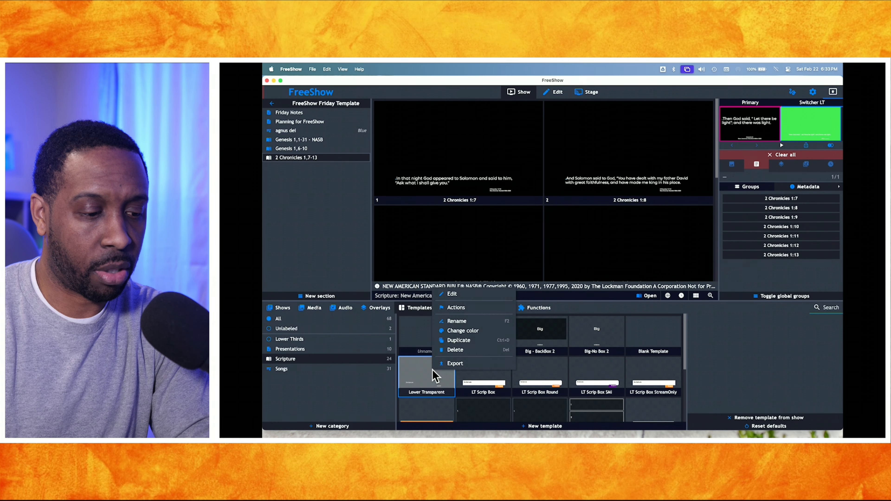
{"action": "left_click", "coordinate": [459, 300]}
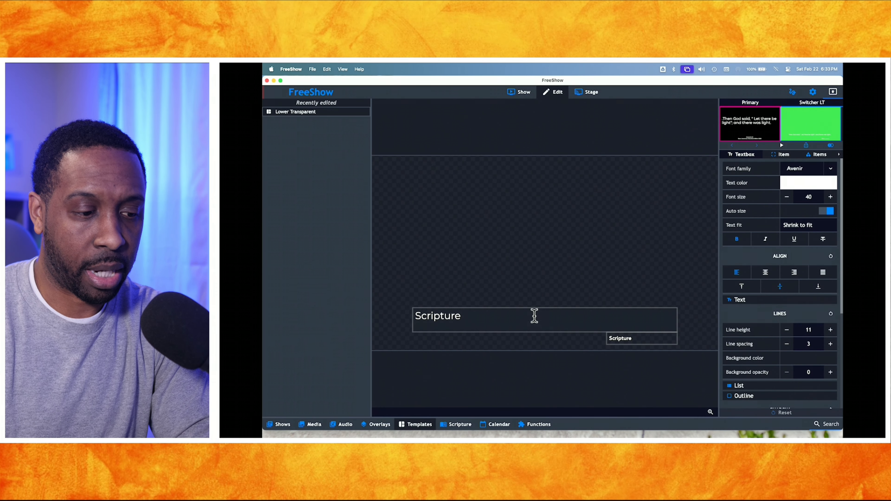
{"action": "left_click", "coordinate": [603, 313]}
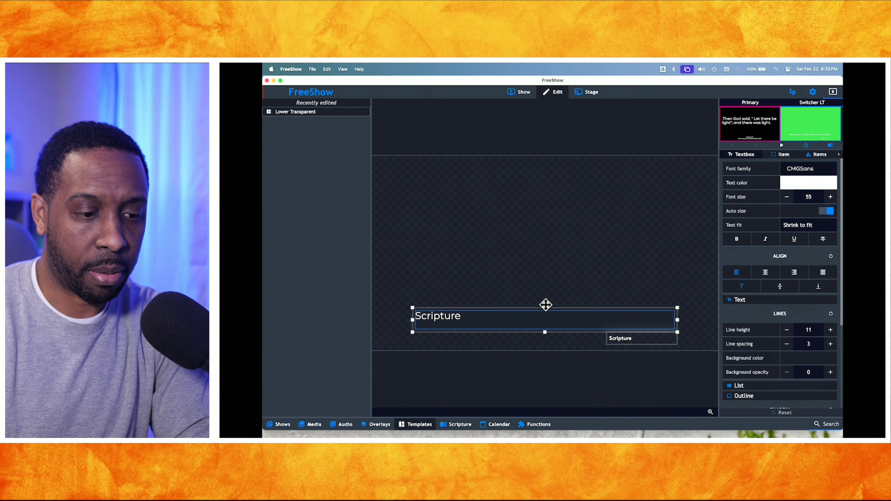
{"action": "left_click_drag", "start_coordinate": [545, 305], "coordinate": [543, 301]}
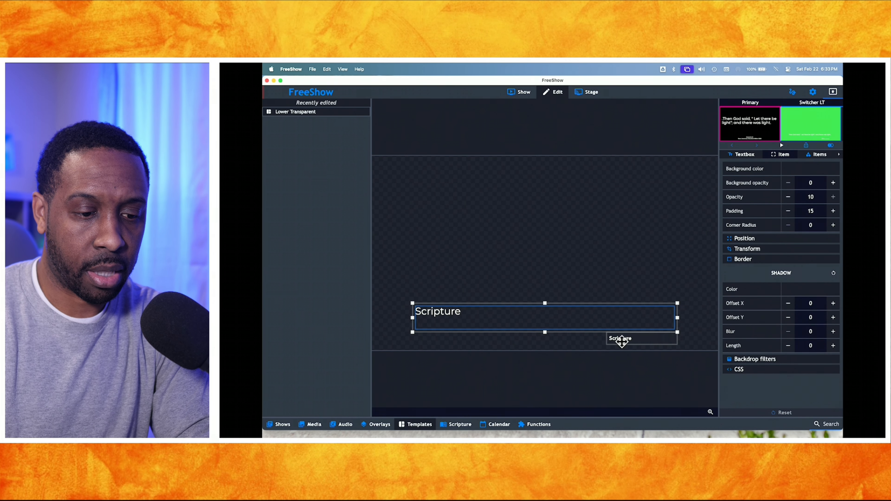
Step: Extend the small reference text box of the Lower Transparent template slightly upward and set its font size to 41
{"action": "left_click", "coordinate": [621, 340]}
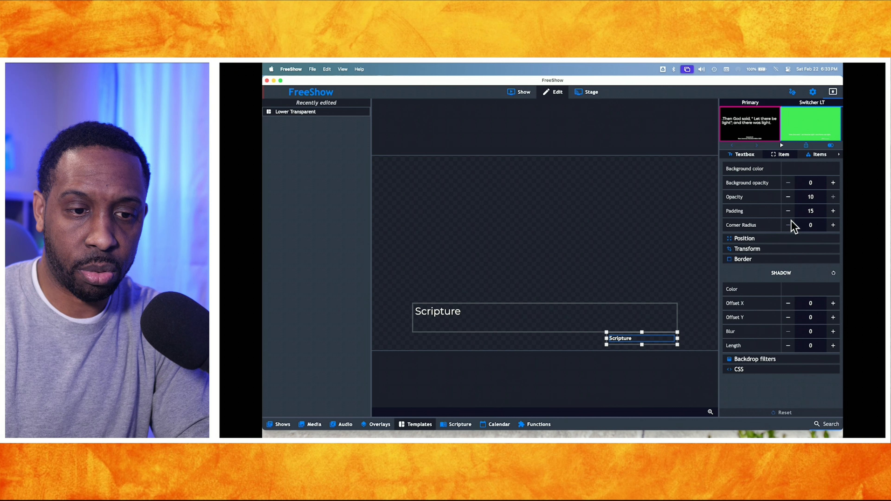
{"action": "left_click", "coordinate": [738, 155]}
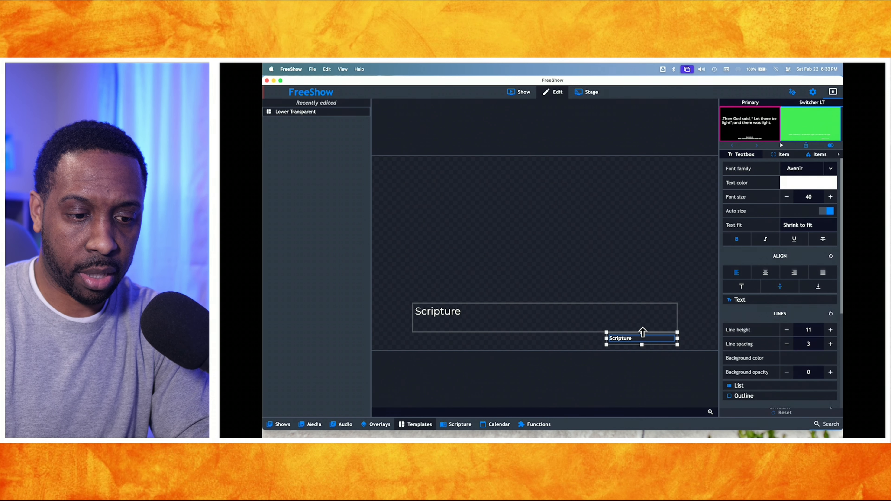
{"action": "left_click_drag", "start_coordinate": [642, 332], "coordinate": [643, 328]}
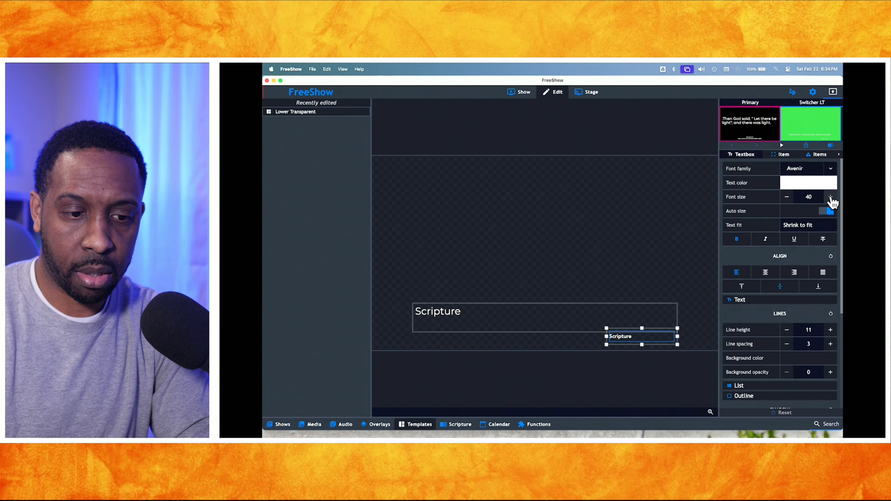
{"action": "left_click", "coordinate": [830, 197]}
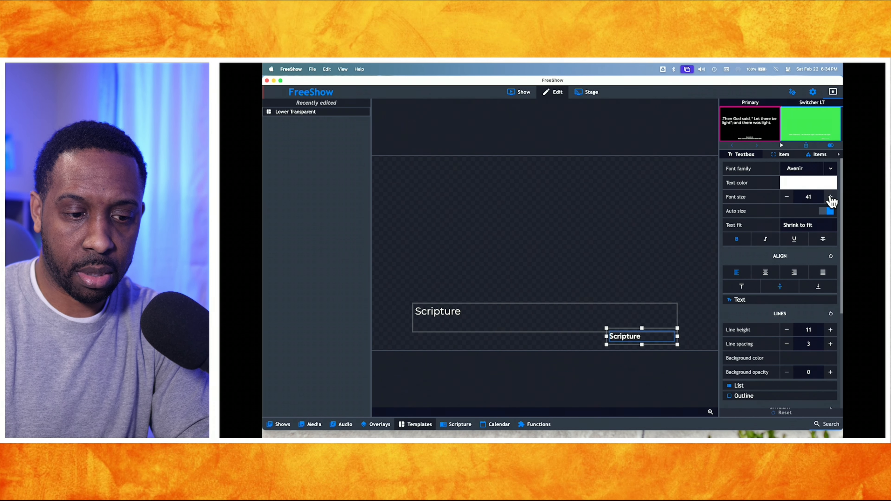
Step: Set the font size of the main Scripture text box to 56 and return to the show view
{"action": "left_click", "coordinate": [444, 312]}
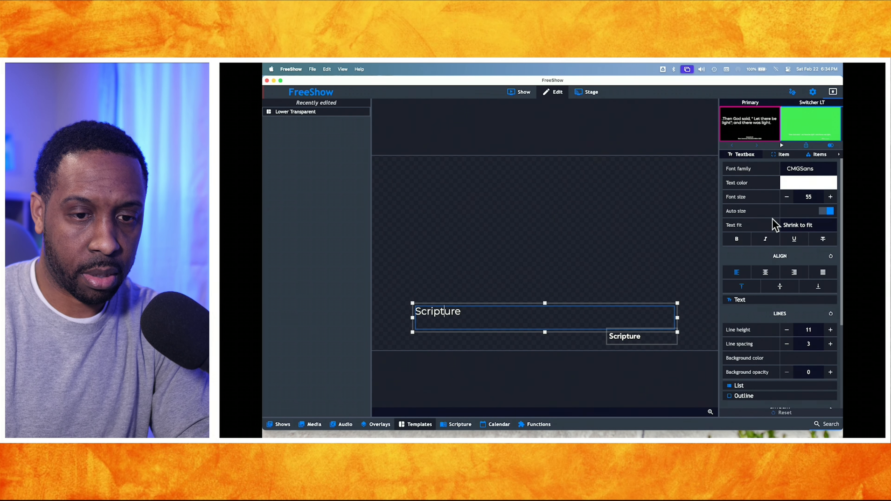
{"action": "left_click", "coordinate": [831, 198]}
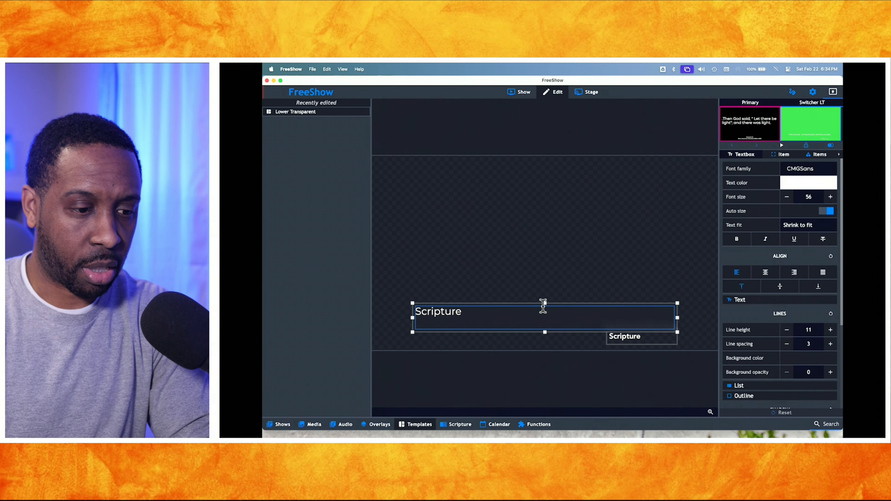
{"action": "left_click", "coordinate": [522, 93]}
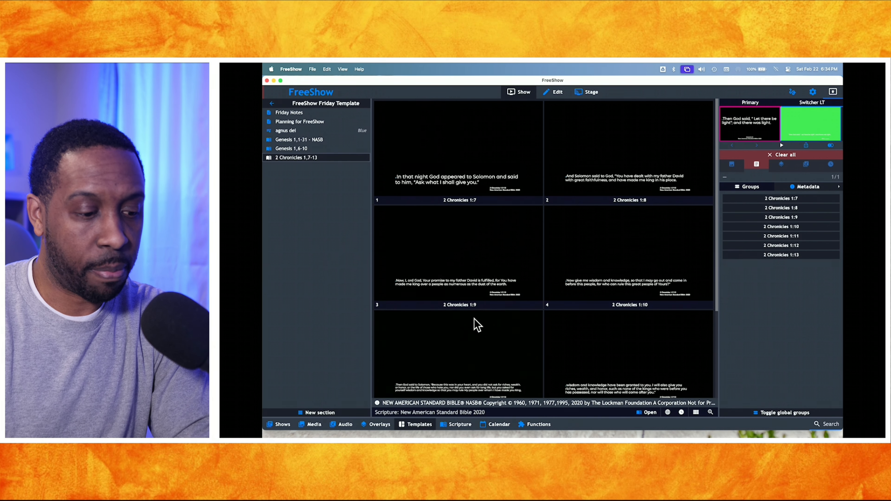
Step: Reopen the Lower Transparent template for editing and review the text settings of both Scripture text boxes
{"action": "left_click", "coordinate": [423, 425]}
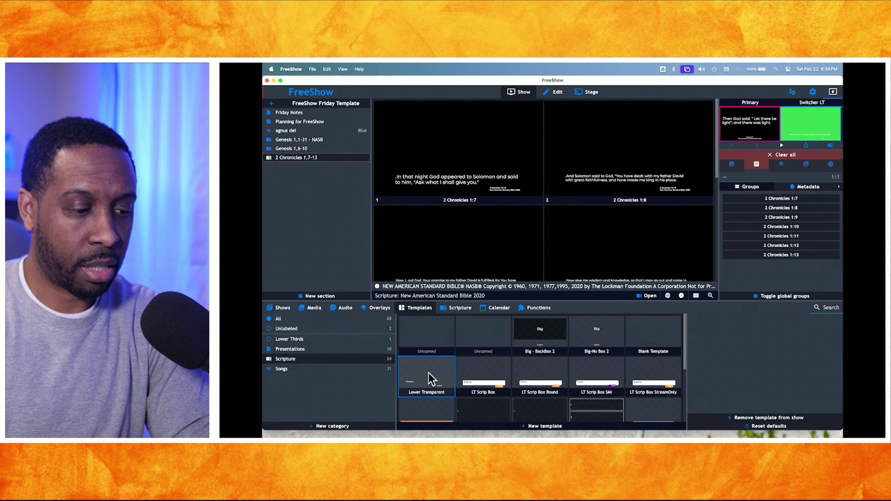
{"action": "right_click", "coordinate": [402, 387]}
{"action": "left_click", "coordinate": [458, 304]}
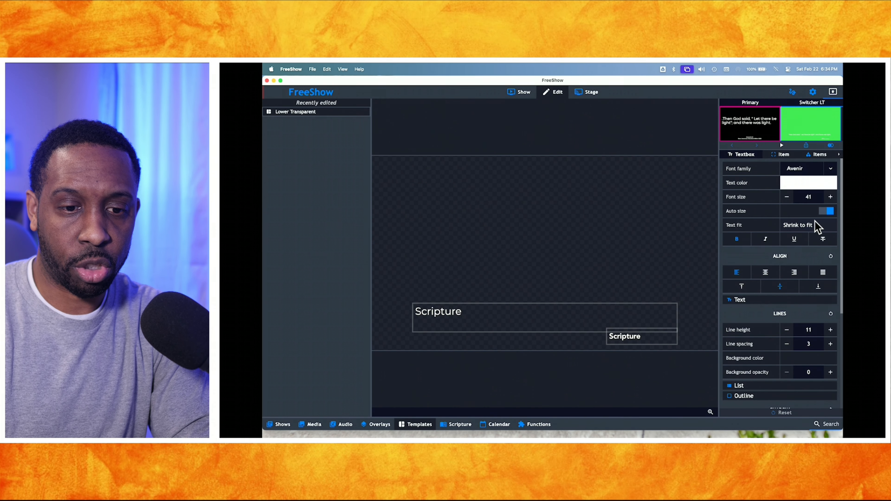
{"action": "left_click", "coordinate": [577, 305]}
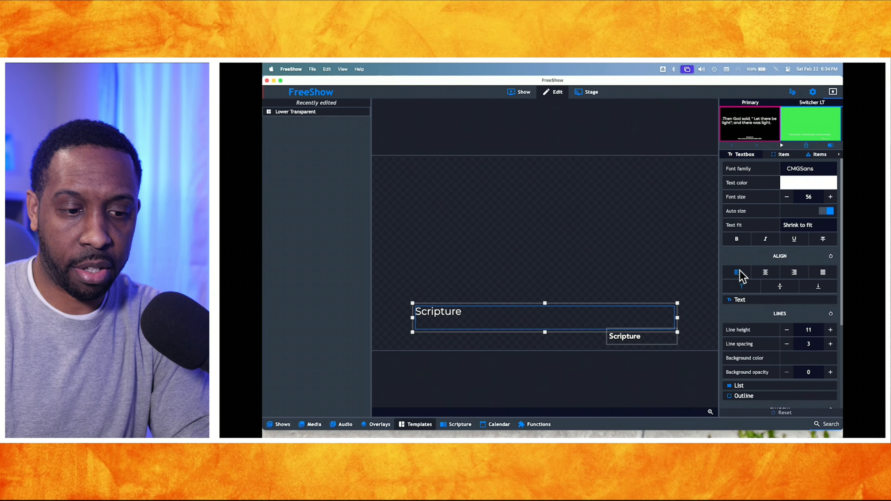
{"action": "left_click", "coordinate": [648, 345]}
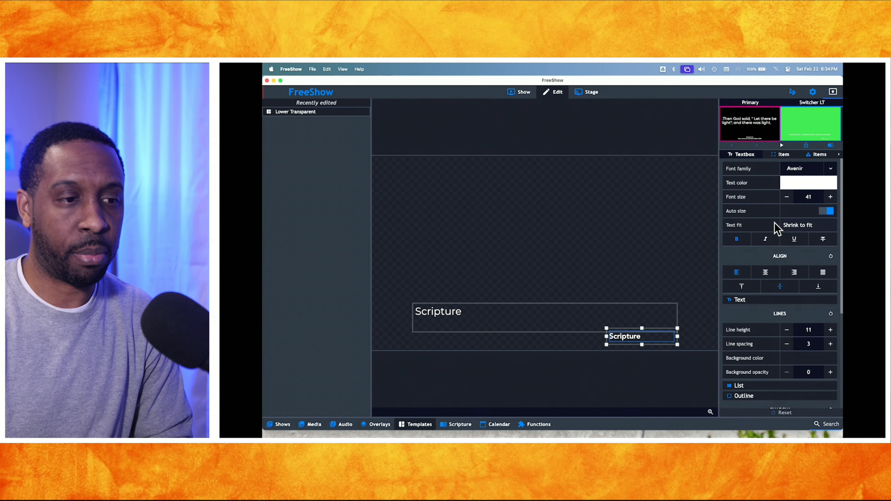
{"action": "left_click", "coordinate": [519, 94]}
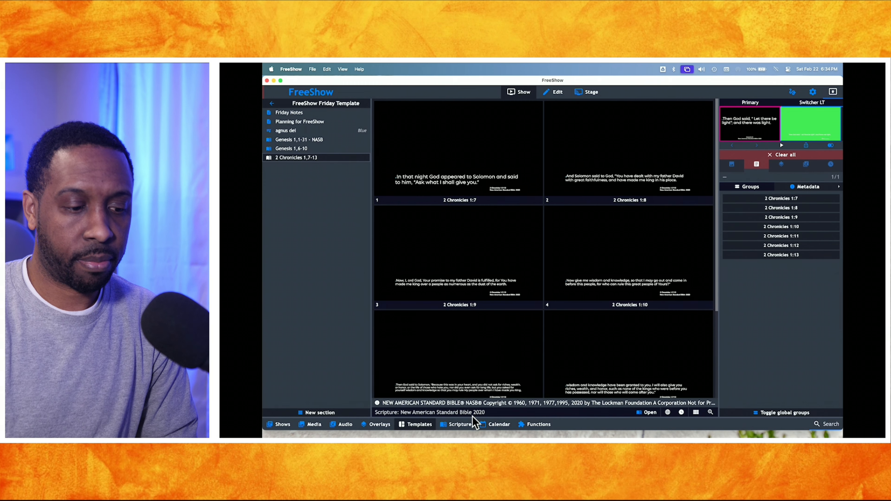
Step: Enlarge the scripture drawer and turn Show reference off and back on for the New American Standard Bible 2020 passages
{"action": "left_click", "coordinate": [462, 423]}
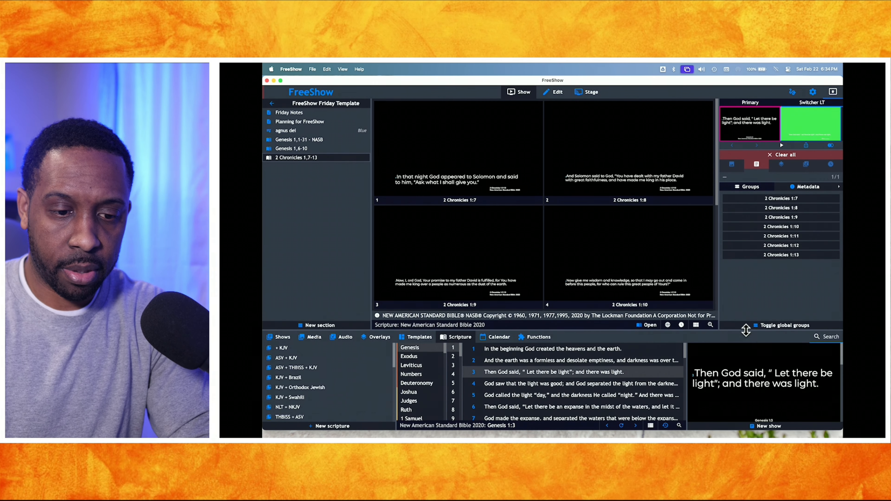
{"action": "left_click_drag", "start_coordinate": [737, 331], "coordinate": [731, 257]}
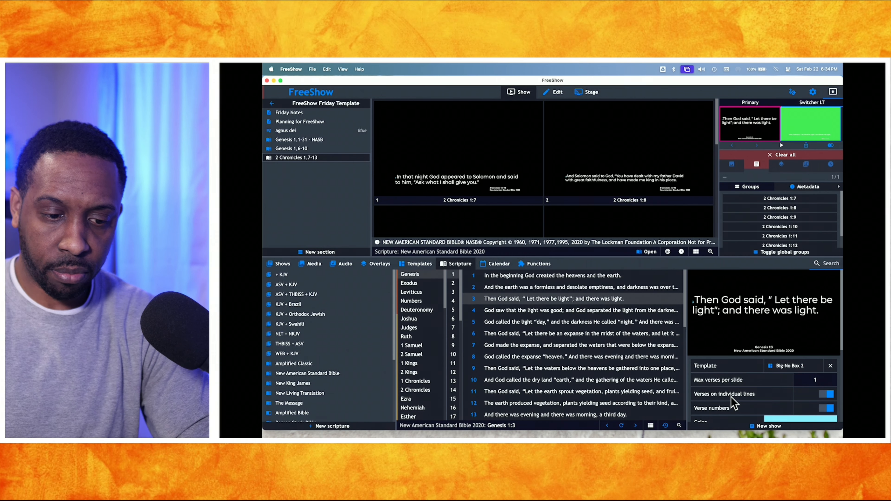
{"action": "scroll", "coordinate": [731, 397], "scroll_direction": "down", "scroll_amount": 3}
{"action": "scroll", "coordinate": [732, 397], "scroll_direction": "down", "scroll_amount": 4}
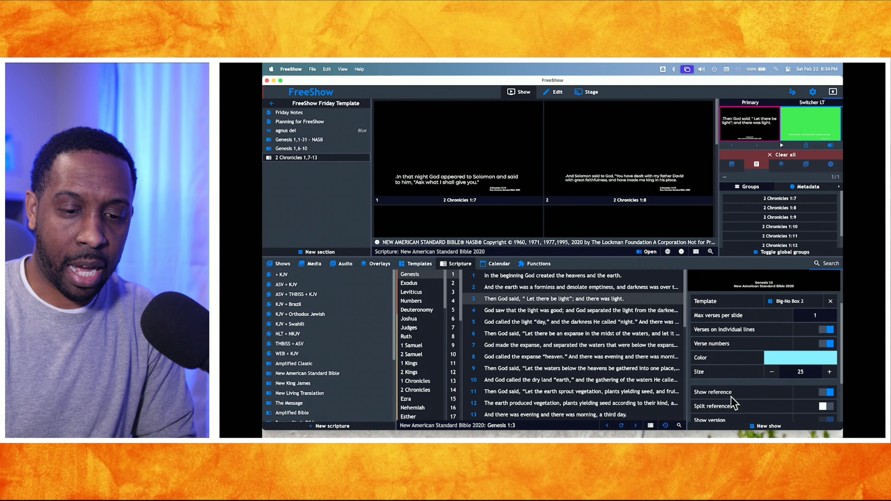
{"action": "scroll", "coordinate": [731, 397], "scroll_direction": "down", "scroll_amount": 1}
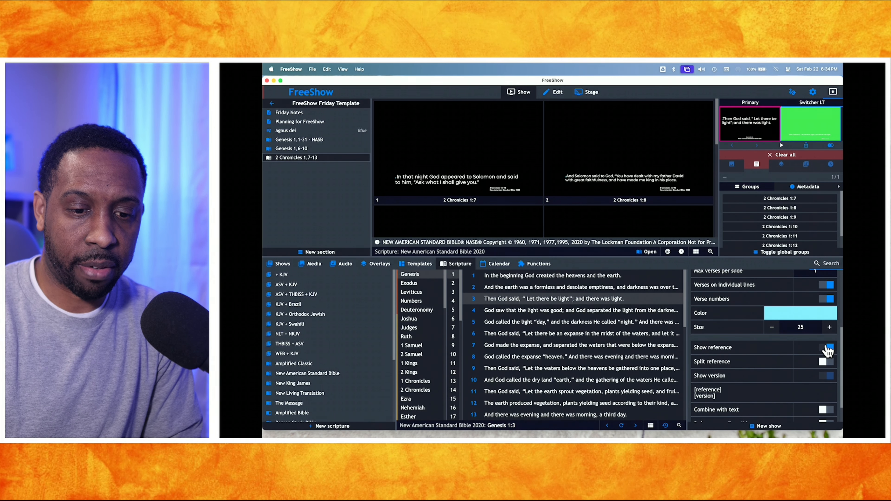
{"action": "left_click", "coordinate": [828, 348]}
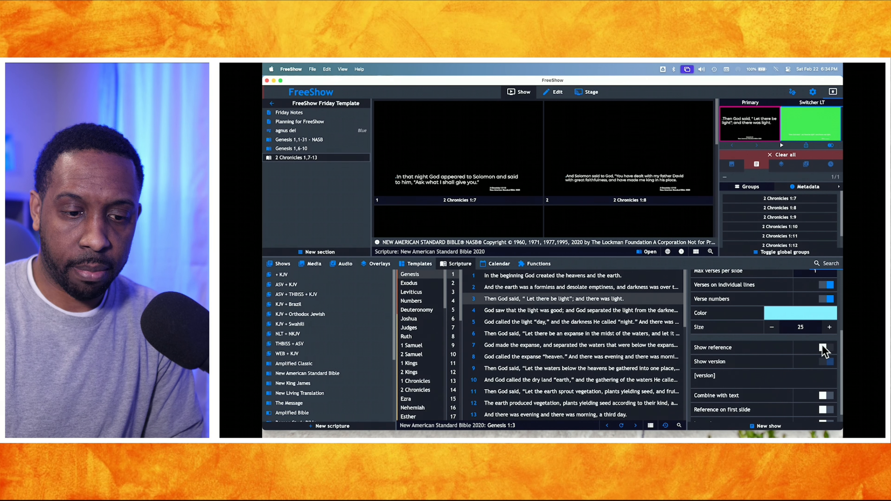
{"action": "left_click", "coordinate": [827, 349]}
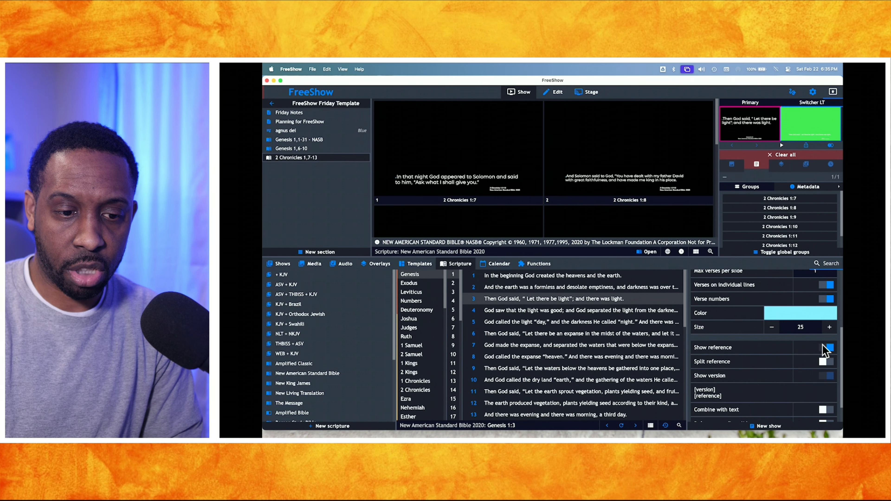
Step: Switch the scripture source to the New Living Translation and turn off Show version
{"action": "scroll", "coordinate": [333, 369], "scroll_direction": "down", "scroll_amount": 5}
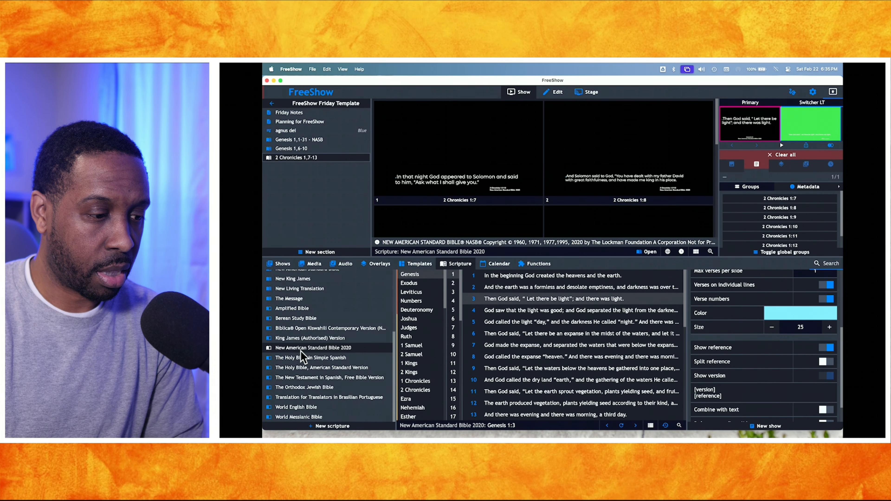
{"action": "scroll", "coordinate": [319, 352], "scroll_direction": "up", "scroll_amount": 4}
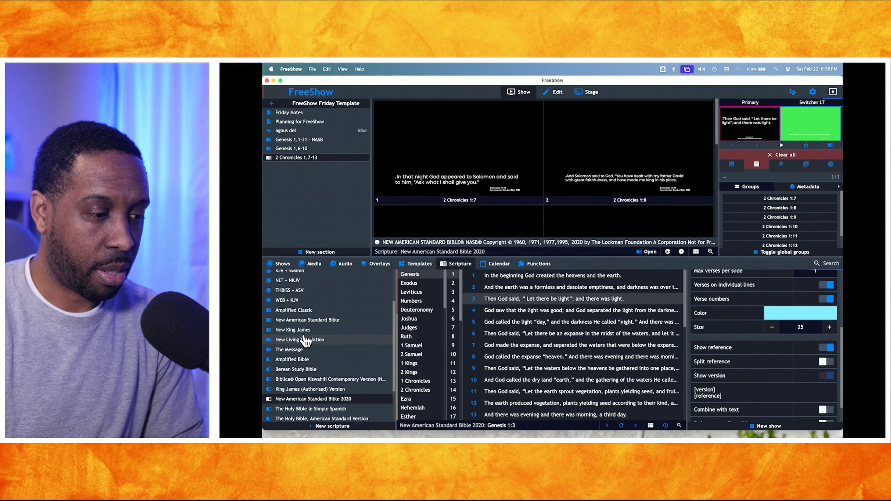
{"action": "left_click", "coordinate": [291, 340]}
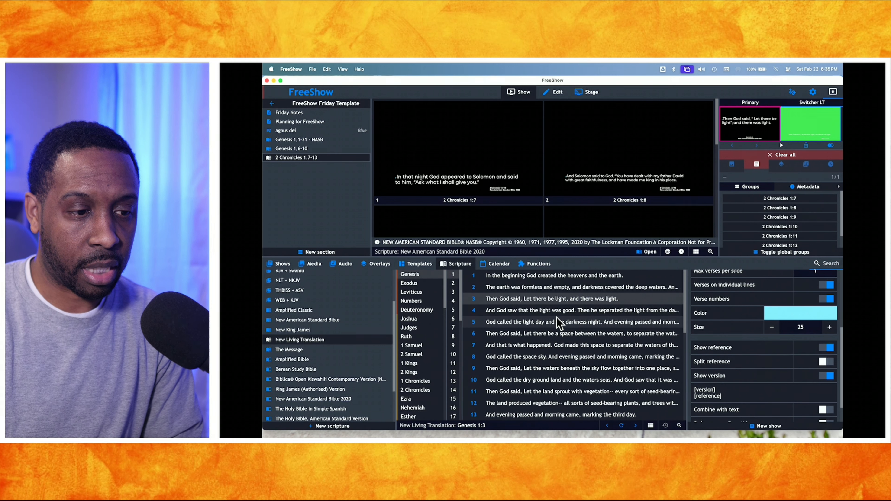
{"action": "left_click", "coordinate": [830, 377]}
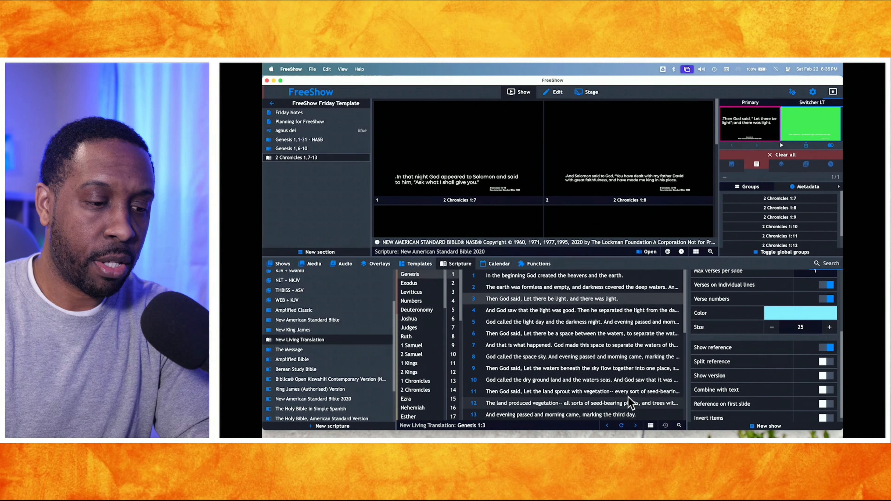
Step: Send Genesis 1:6 to the outputs and enlarge the Primary preview, followed by Genesis 1:8 with the Switcher LT preview enlarged
{"action": "left_click", "coordinate": [518, 332]}
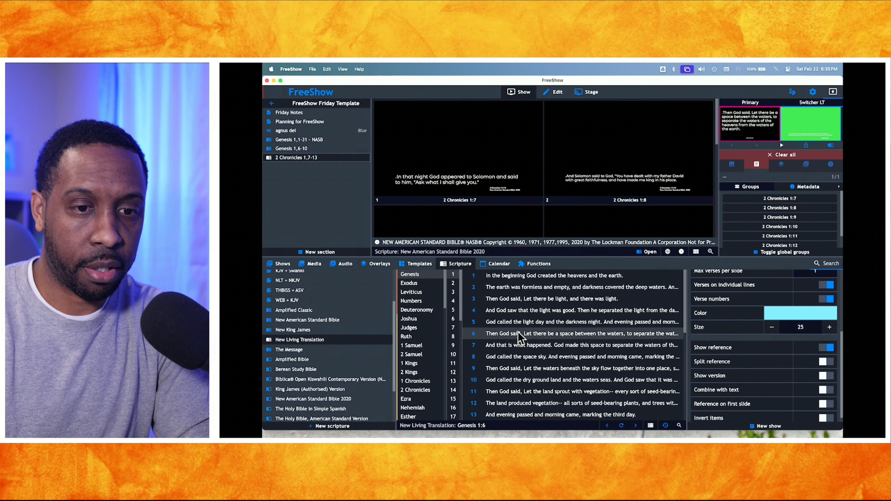
{"action": "left_click", "coordinate": [758, 132]}
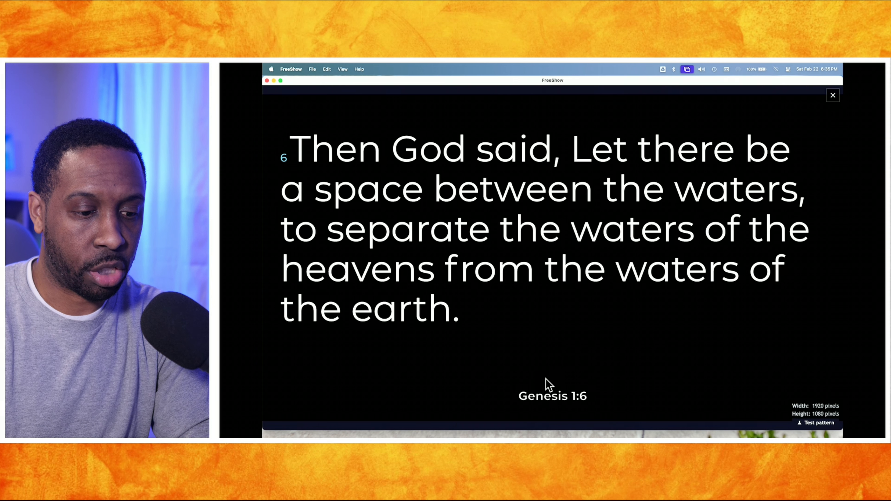
{"action": "left_click", "coordinate": [578, 351]}
{"action": "left_click", "coordinate": [581, 356]}
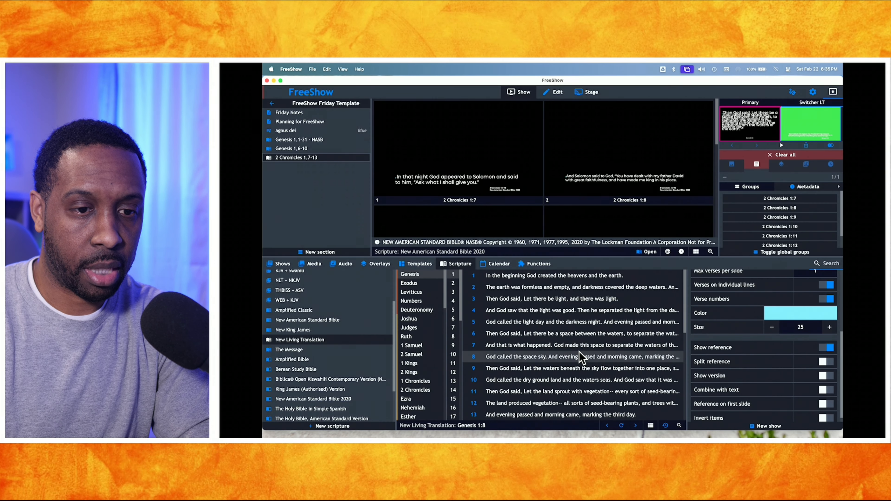
{"action": "left_click", "coordinate": [809, 122]}
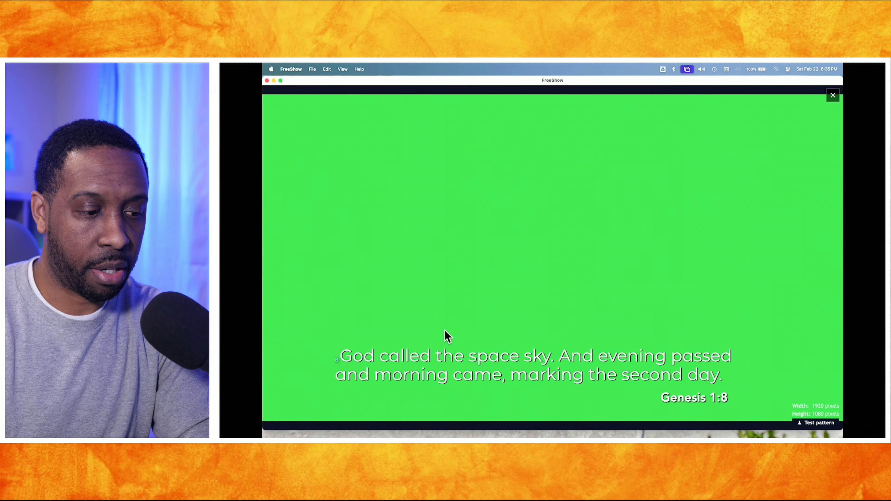